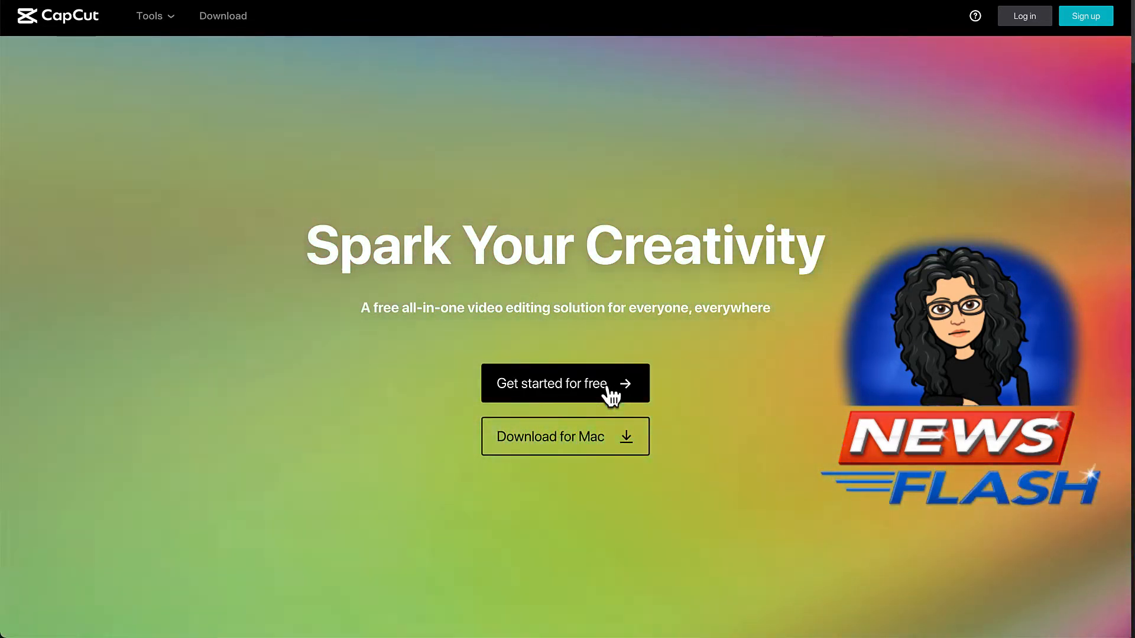
Start a new free project and upload test-video.MOV from the Desktop folder as project media.
{"action": "left_click", "coordinate": [607, 386]}
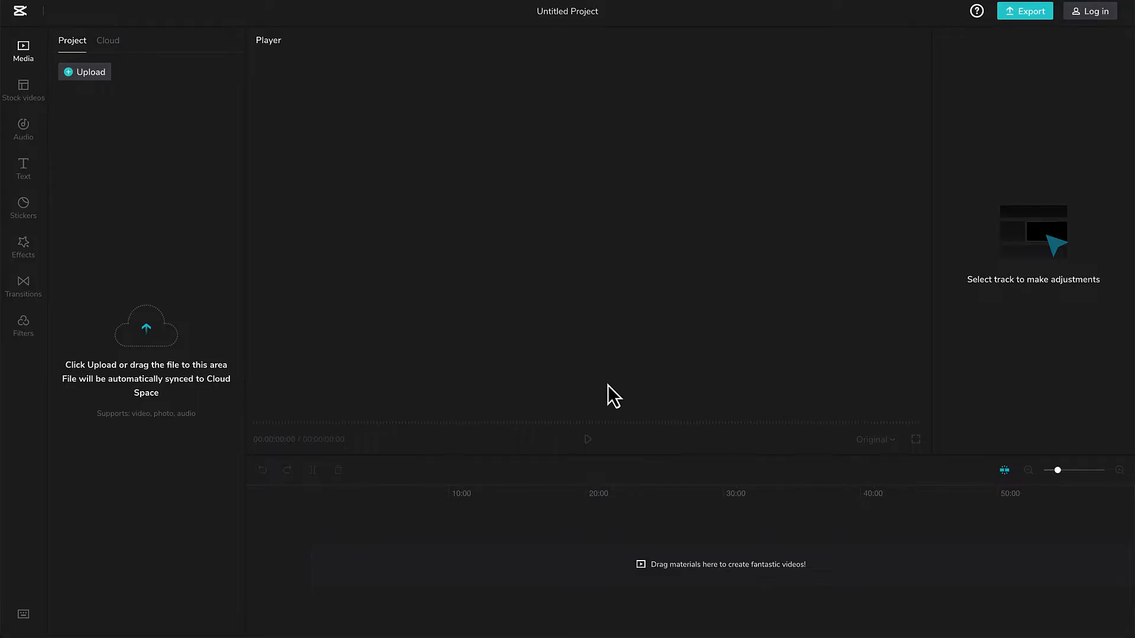
{"action": "left_click", "coordinate": [147, 335]}
{"action": "left_click", "coordinate": [390, 167]}
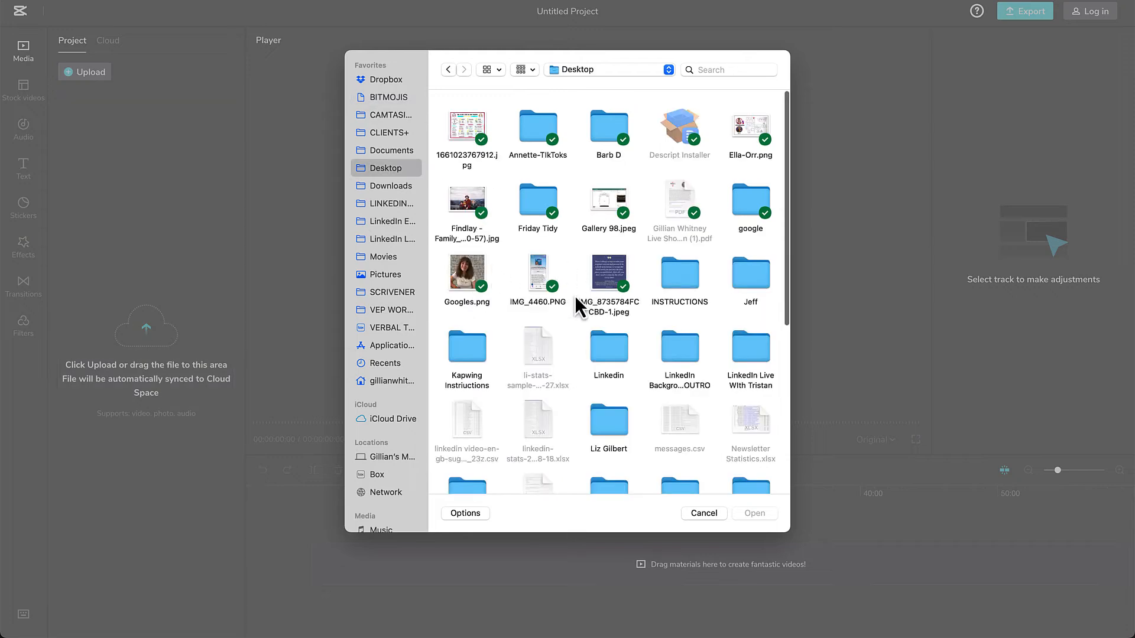
{"action": "scroll", "coordinate": [575, 298], "scroll_direction": "down", "scroll_amount": 2}
{"action": "scroll", "coordinate": [576, 301], "scroll_direction": "down", "scroll_amount": 3}
{"action": "left_click", "coordinate": [693, 363]}
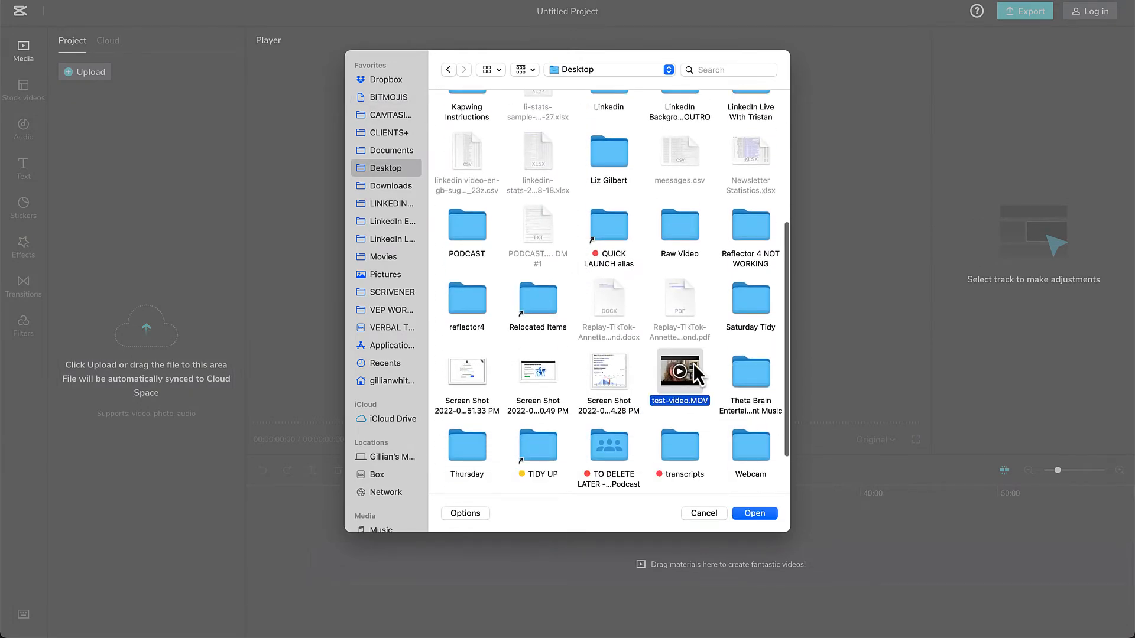
{"action": "left_click", "coordinate": [755, 513]}
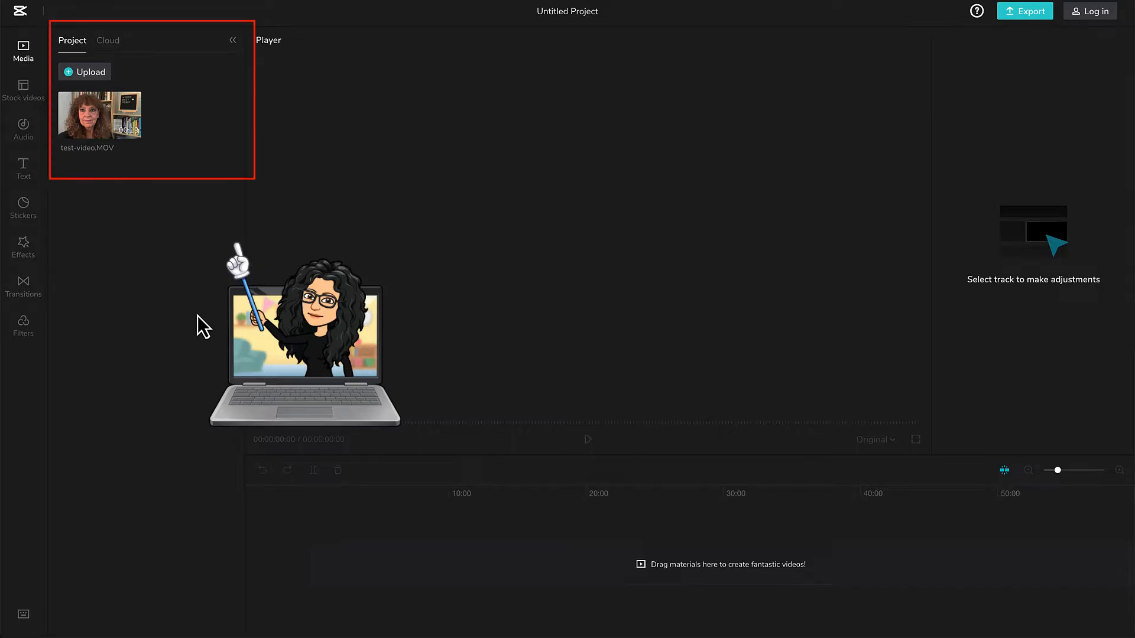
Add test-video.MOV to the timeline and play its opening seconds.
{"action": "mouse_move", "coordinate": [134, 132]}
{"action": "left_click", "coordinate": [132, 130]}
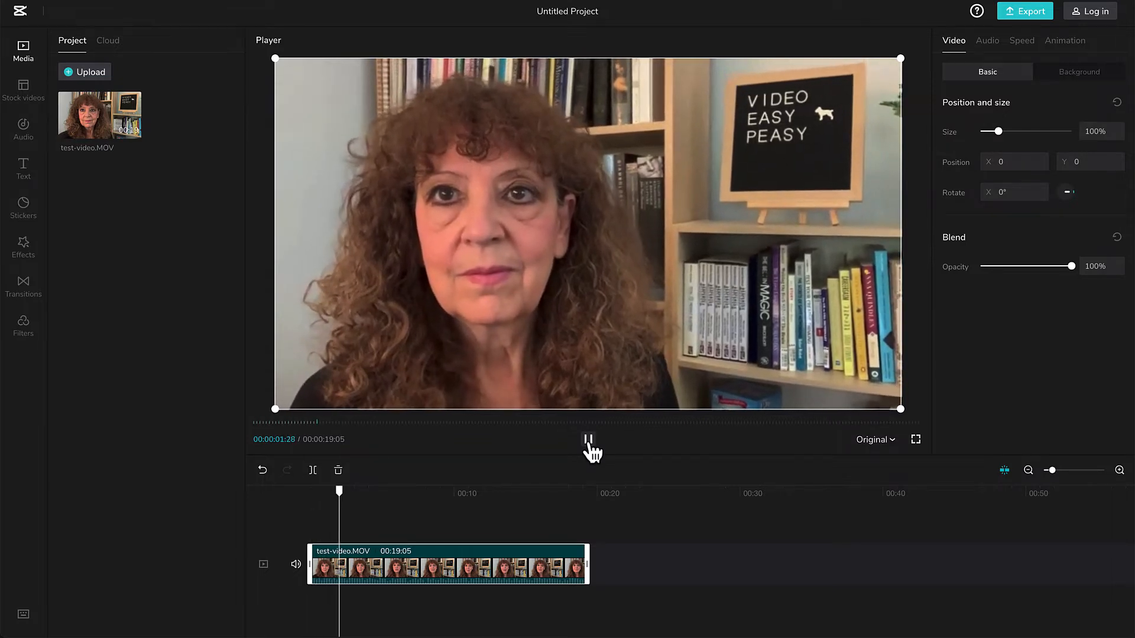
{"action": "left_click", "coordinate": [589, 441]}
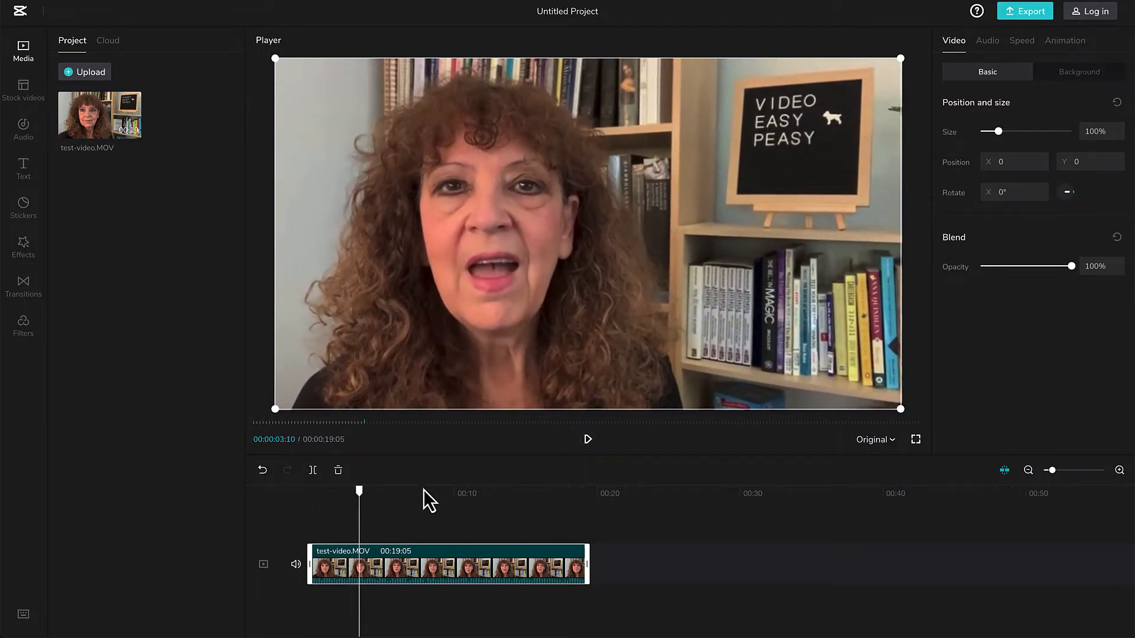
Cut off the clip's opening by splitting it at 00:00:02:13 and deleting the first section, with the playhead returned to the start.
{"action": "left_click_drag", "start_coordinate": [361, 496], "coordinate": [348, 497]}
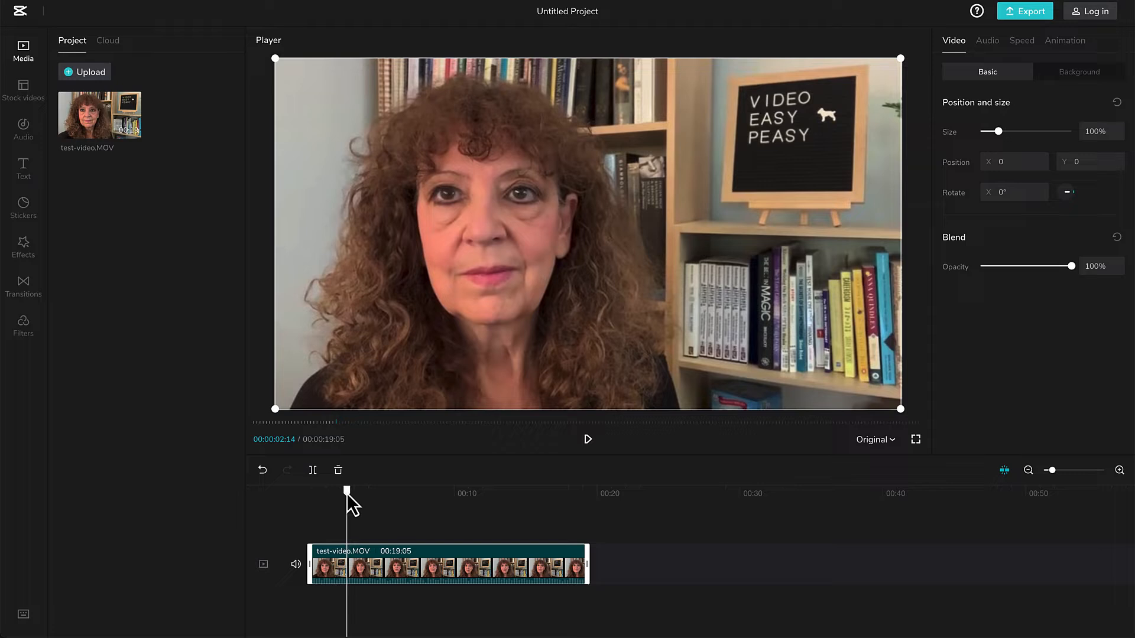
{"action": "left_click", "coordinate": [313, 471]}
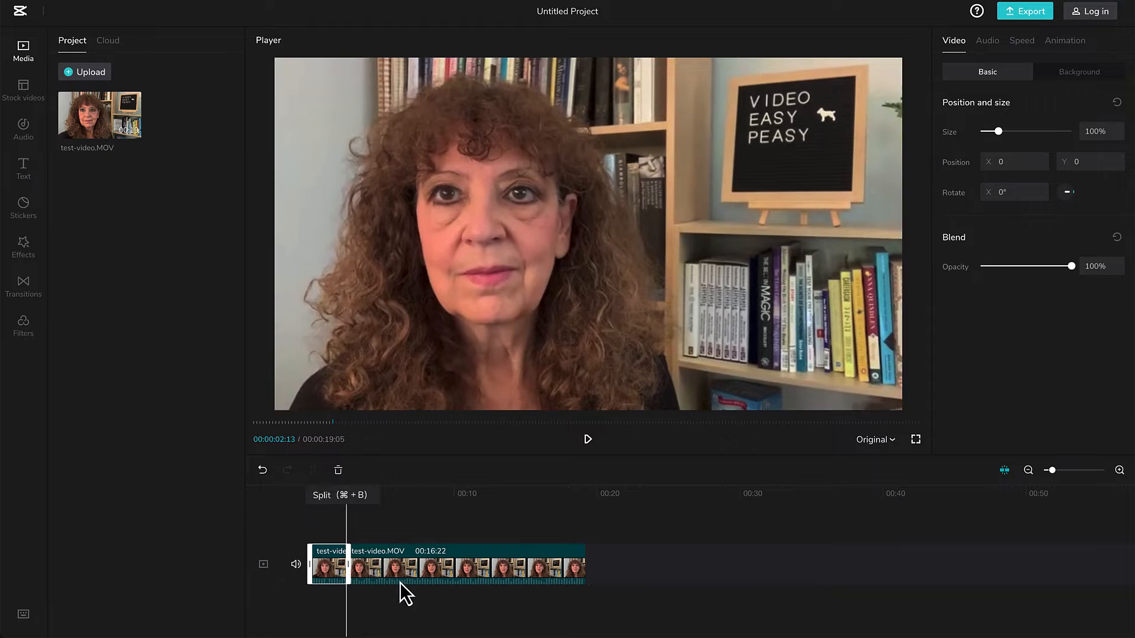
{"action": "left_click_drag", "start_coordinate": [400, 569], "coordinate": [461, 572]}
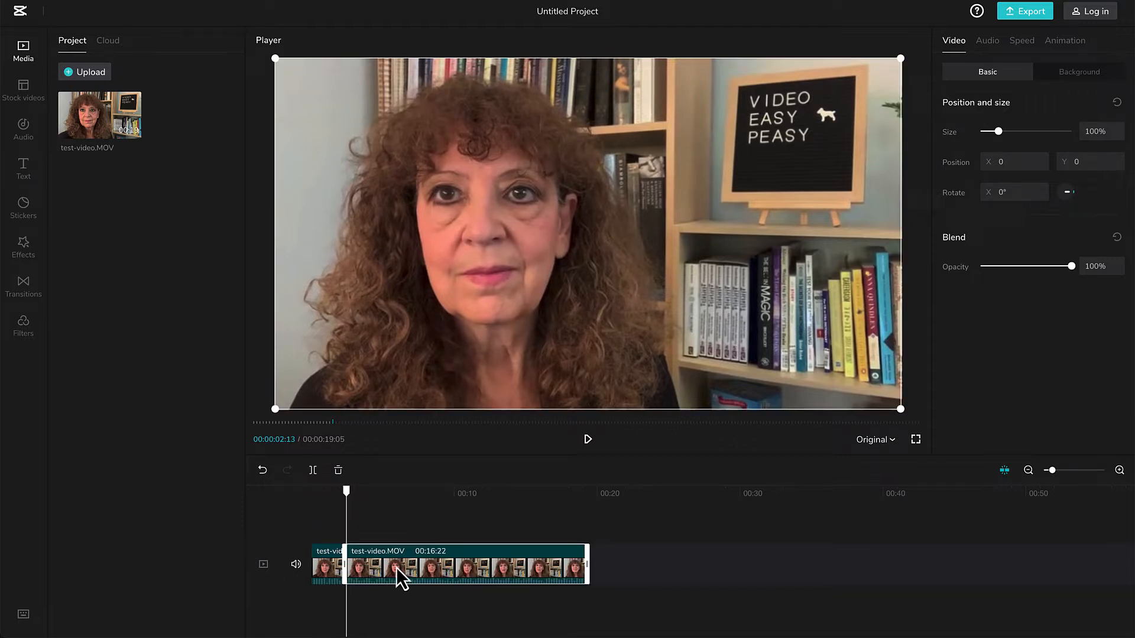
{"action": "left_click", "coordinate": [333, 570]}
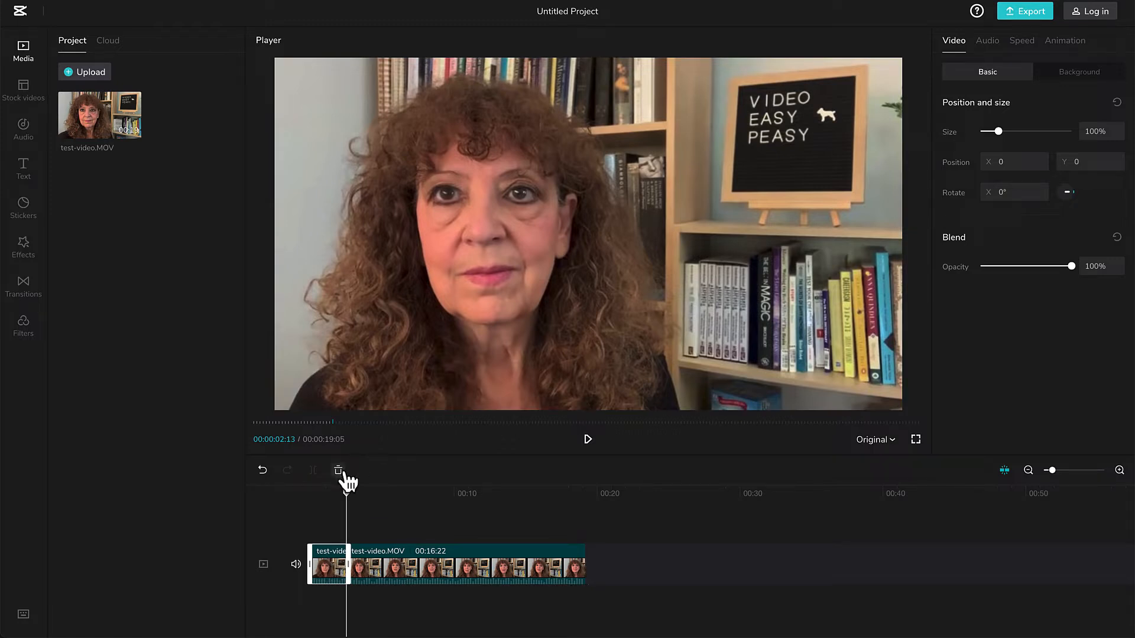
{"action": "left_click", "coordinate": [339, 470]}
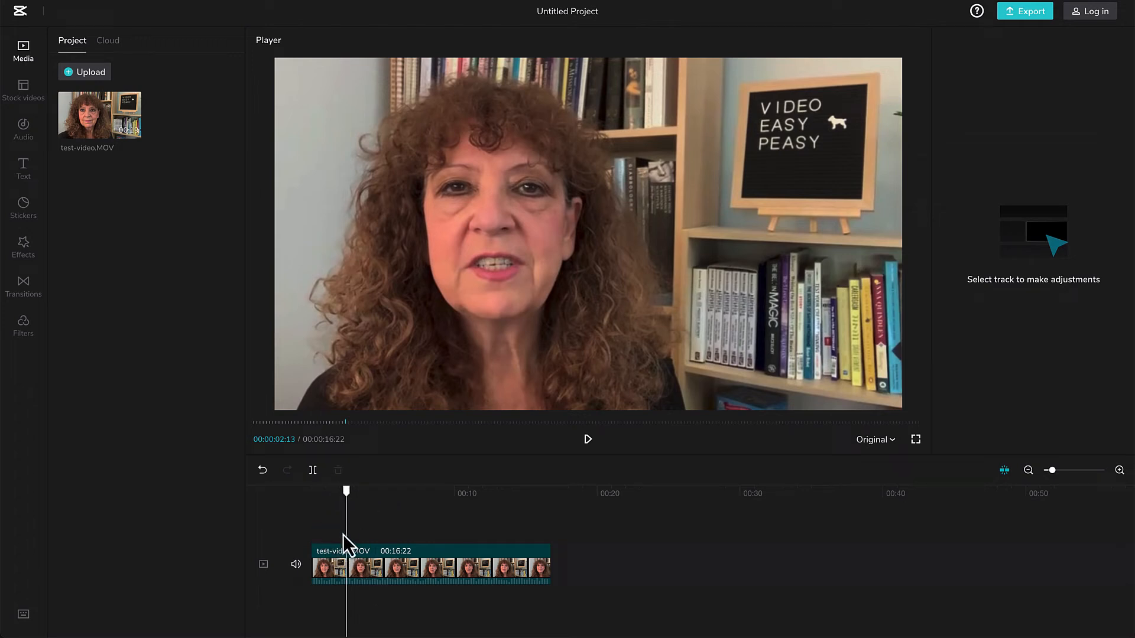
{"action": "left_click", "coordinate": [319, 526]}
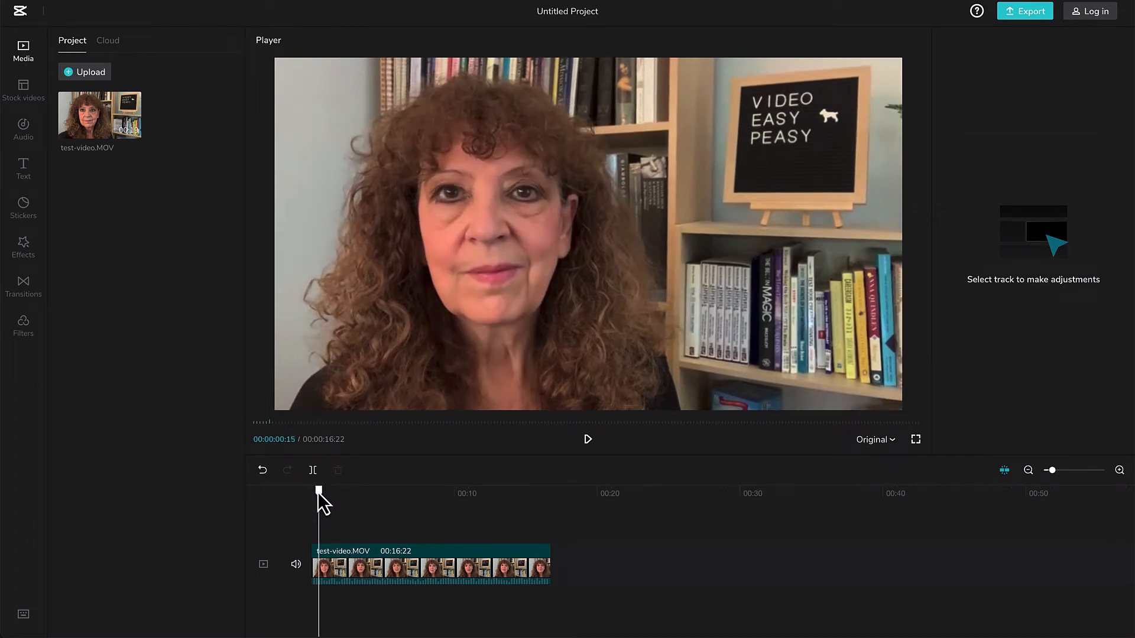
{"action": "left_click_drag", "start_coordinate": [319, 492], "coordinate": [307, 492]}
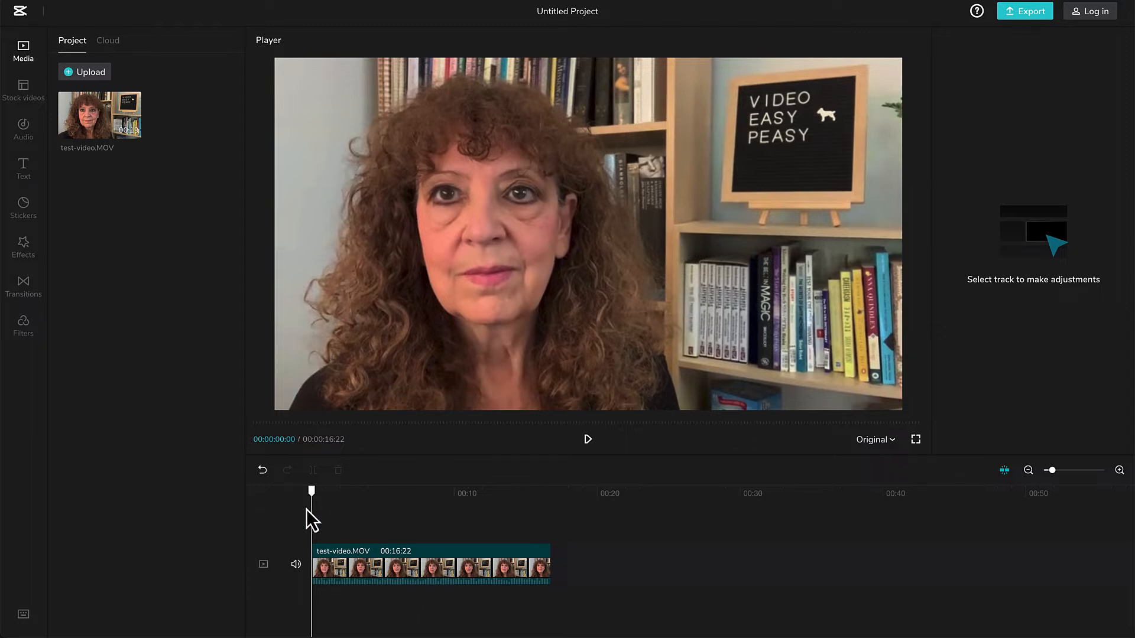
Find where the speech ends, split the clip at 00:00:15:13 and delete the leftover tail section.
{"action": "left_click_drag", "start_coordinate": [314, 495], "coordinate": [522, 524]}
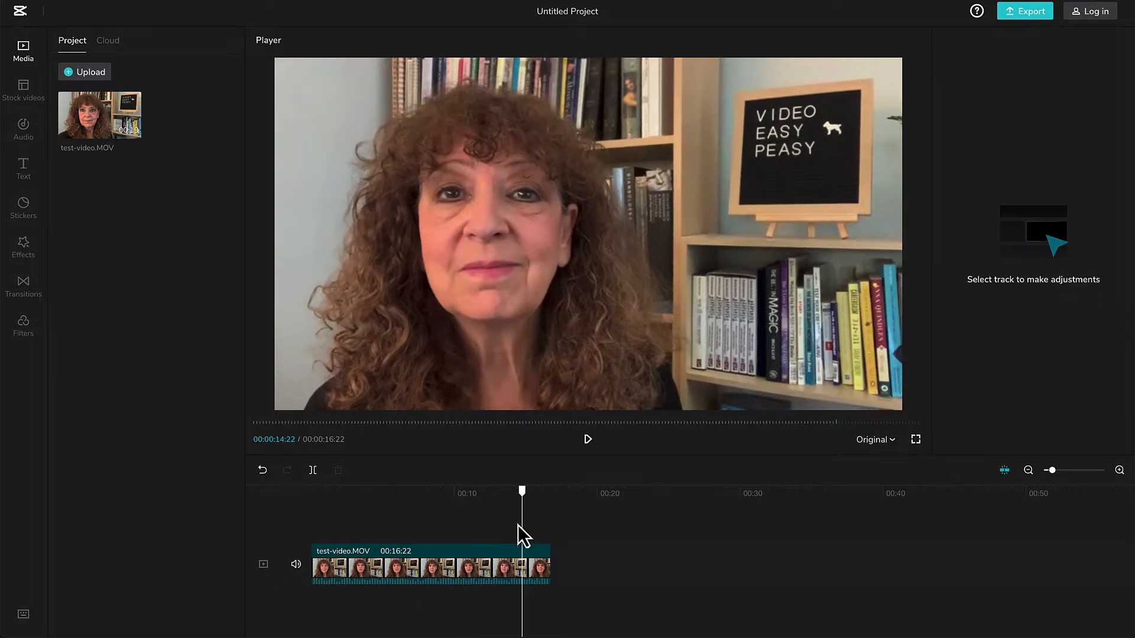
{"action": "left_click", "coordinate": [502, 523]}
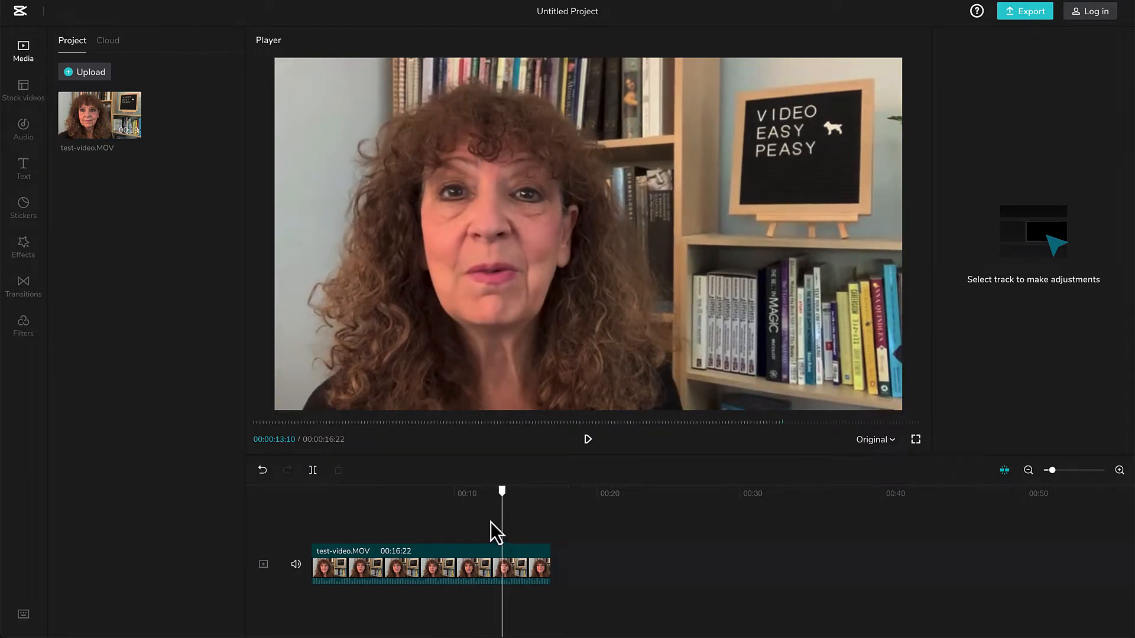
{"action": "left_click", "coordinate": [490, 522]}
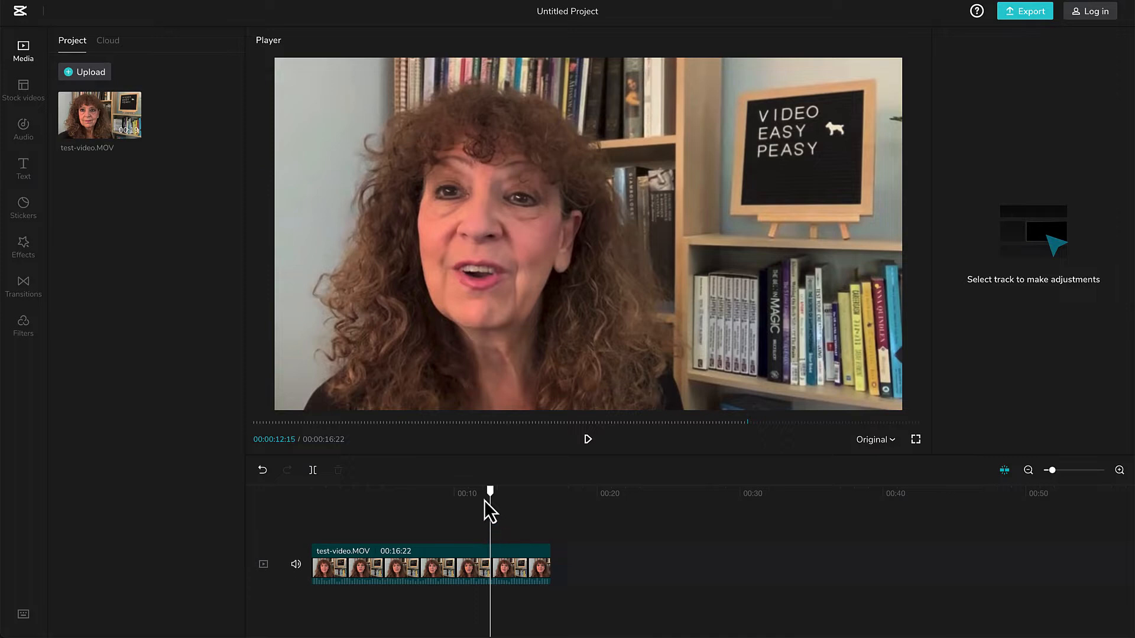
{"action": "left_click", "coordinate": [588, 440]}
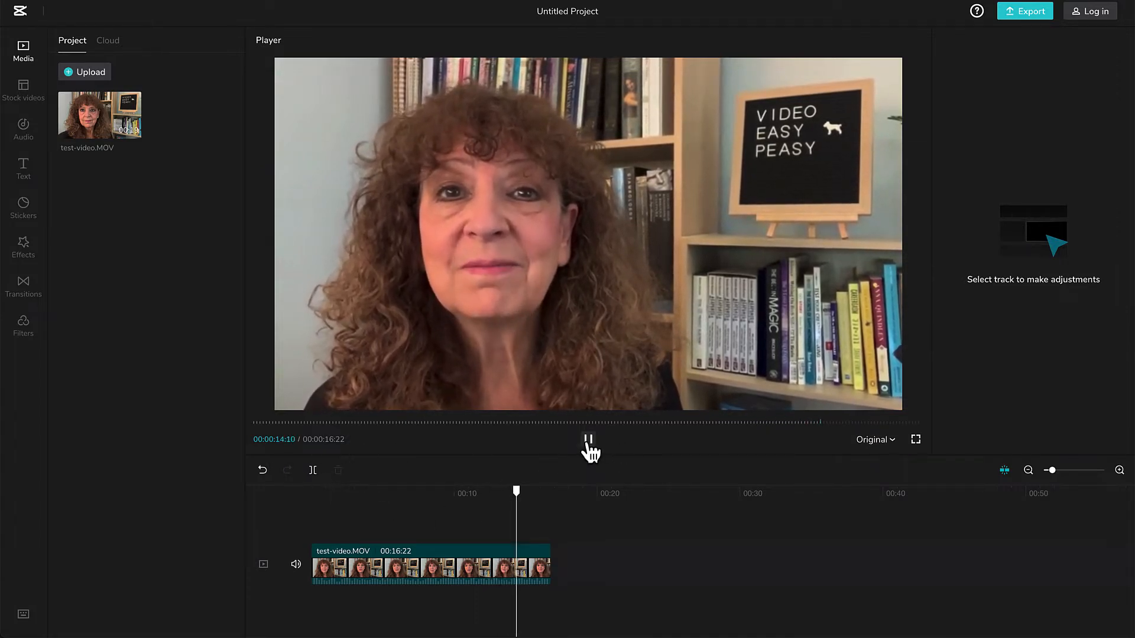
{"action": "left_click", "coordinate": [588, 442]}
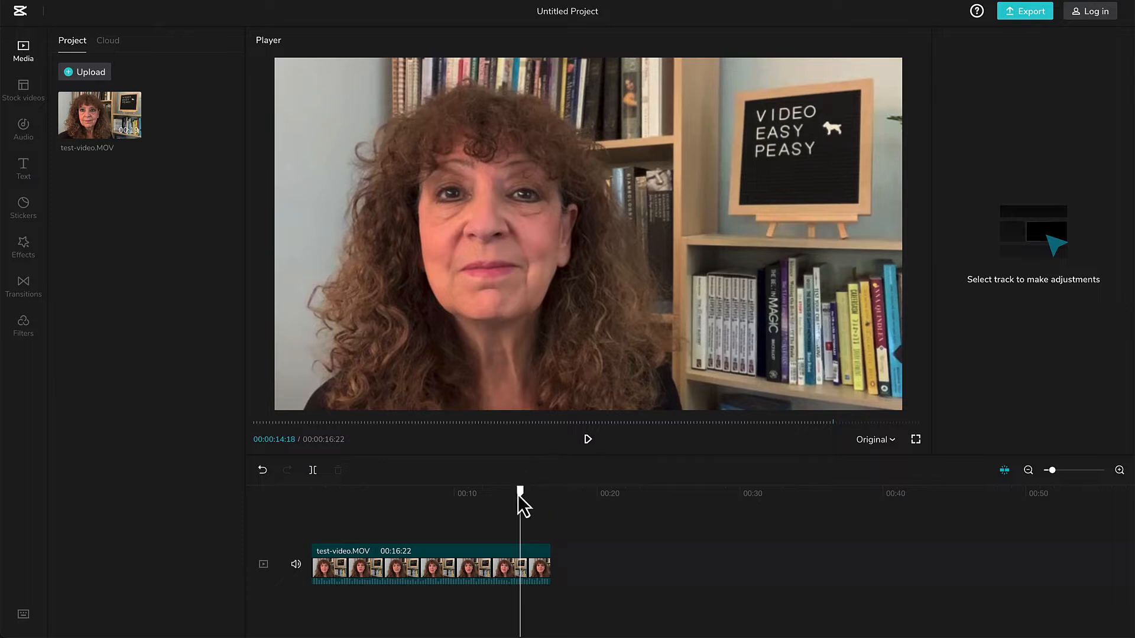
{"action": "left_click_drag", "start_coordinate": [519, 496], "coordinate": [532, 498]}
{"action": "left_click", "coordinate": [541, 572]}
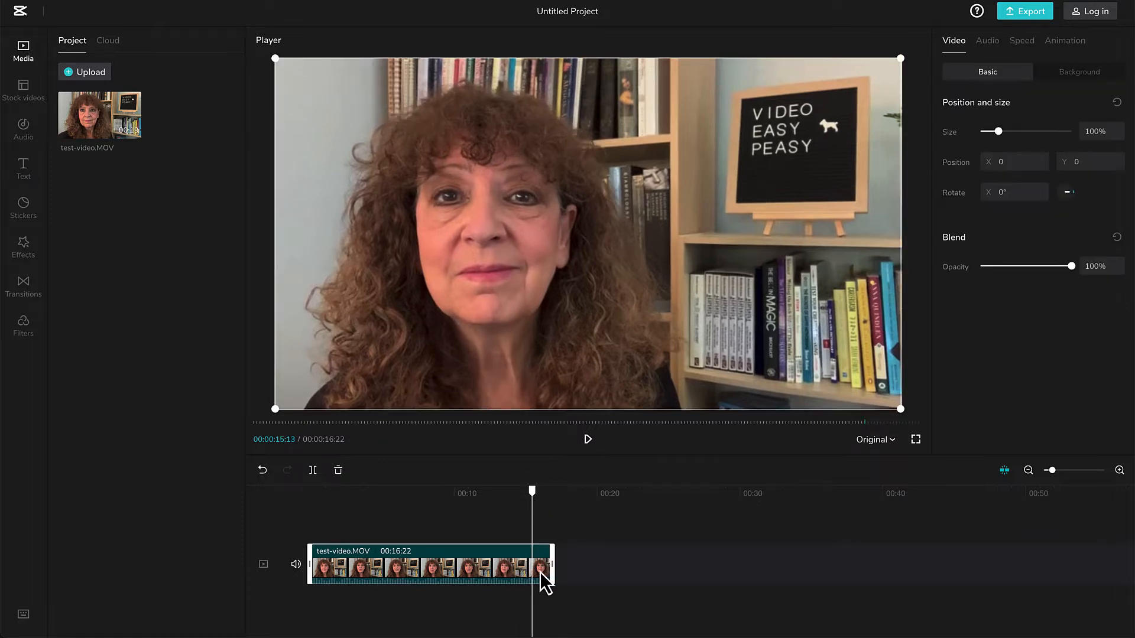
{"action": "left_click", "coordinate": [313, 470]}
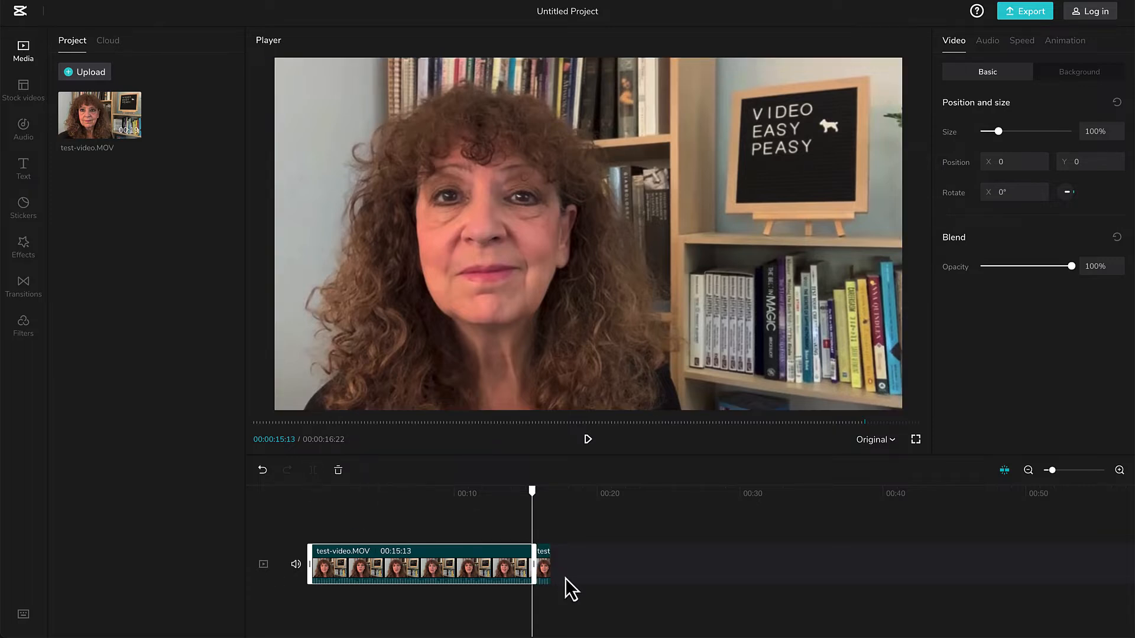
{"action": "left_click", "coordinate": [545, 562]}
{"action": "key", "text": "Delete"}
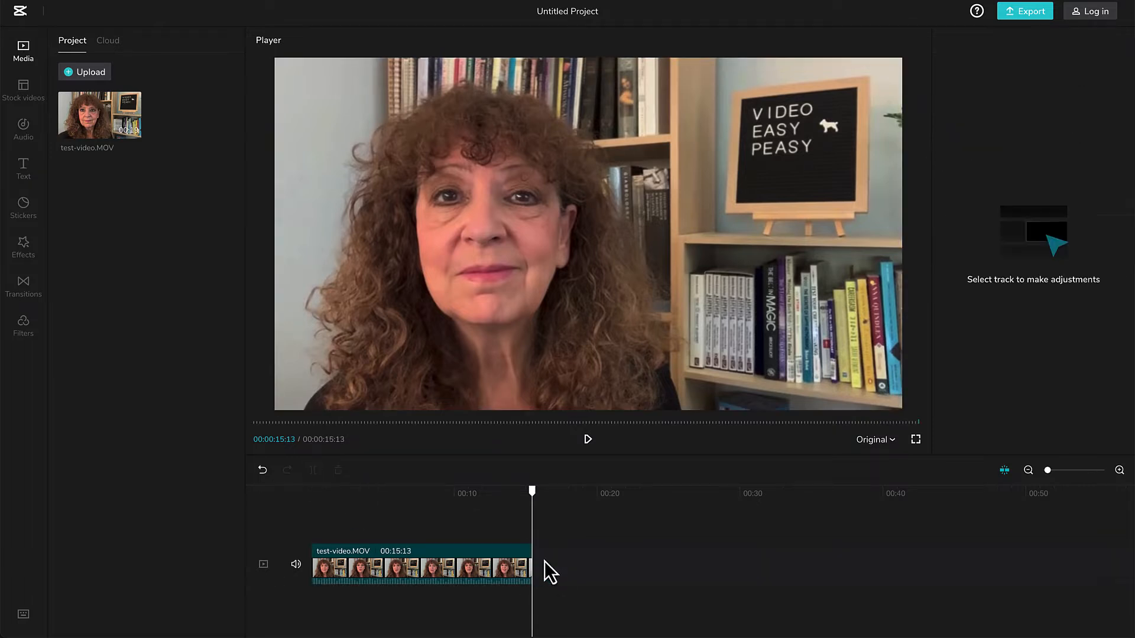
Return the playhead to the beginning of the trimmed clip.
{"action": "left_click", "coordinate": [457, 519]}
{"action": "left_click", "coordinate": [334, 502]}
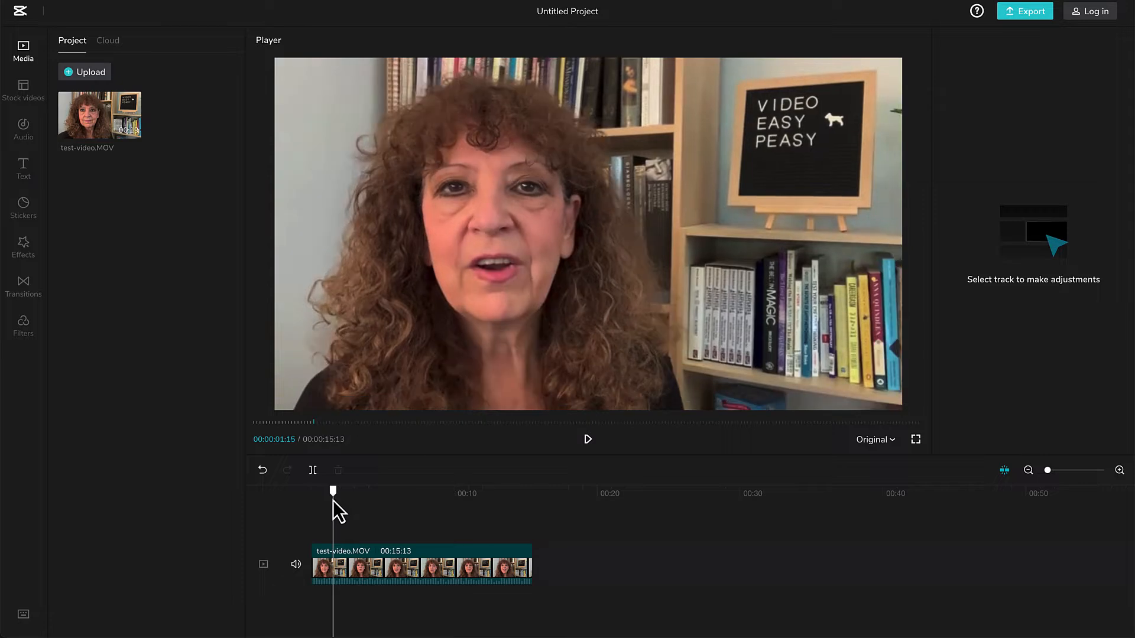
{"action": "left_click_drag", "start_coordinate": [326, 497], "coordinate": [296, 506]}
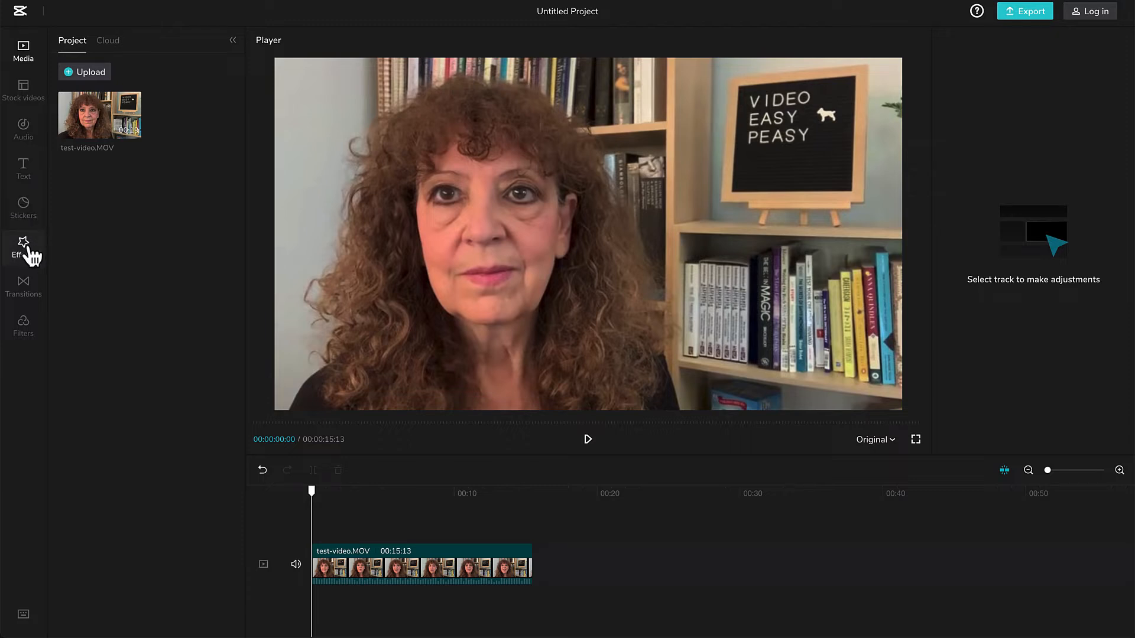
Generate auto captions from the video's voice with the recognition language kept at American English.
{"action": "left_click", "coordinate": [27, 220]}
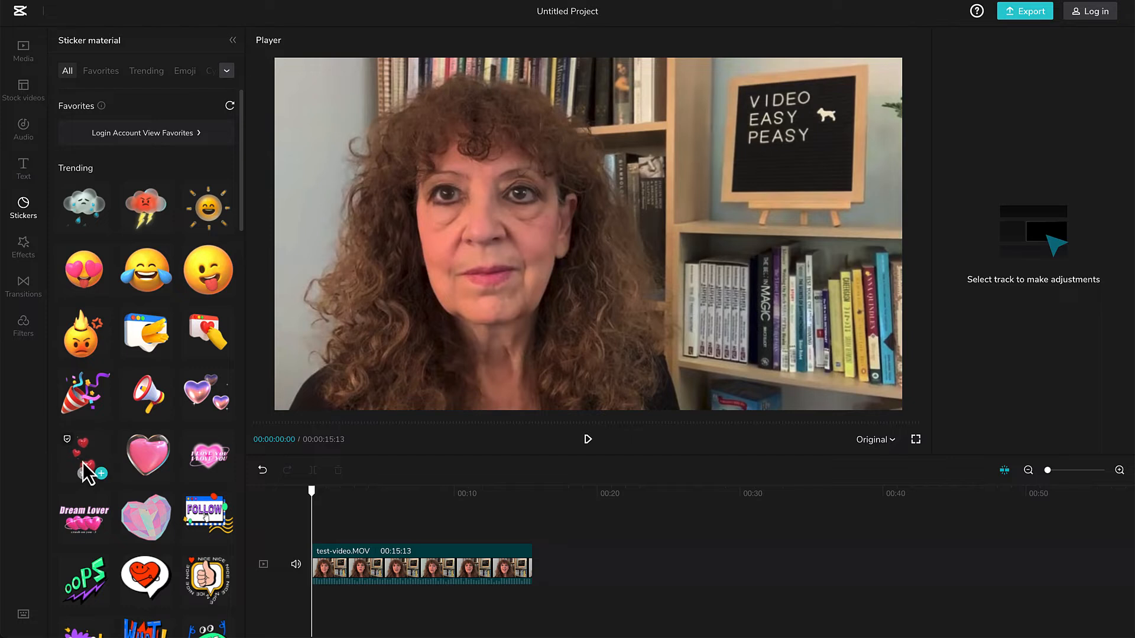
{"action": "left_click", "coordinate": [24, 176]}
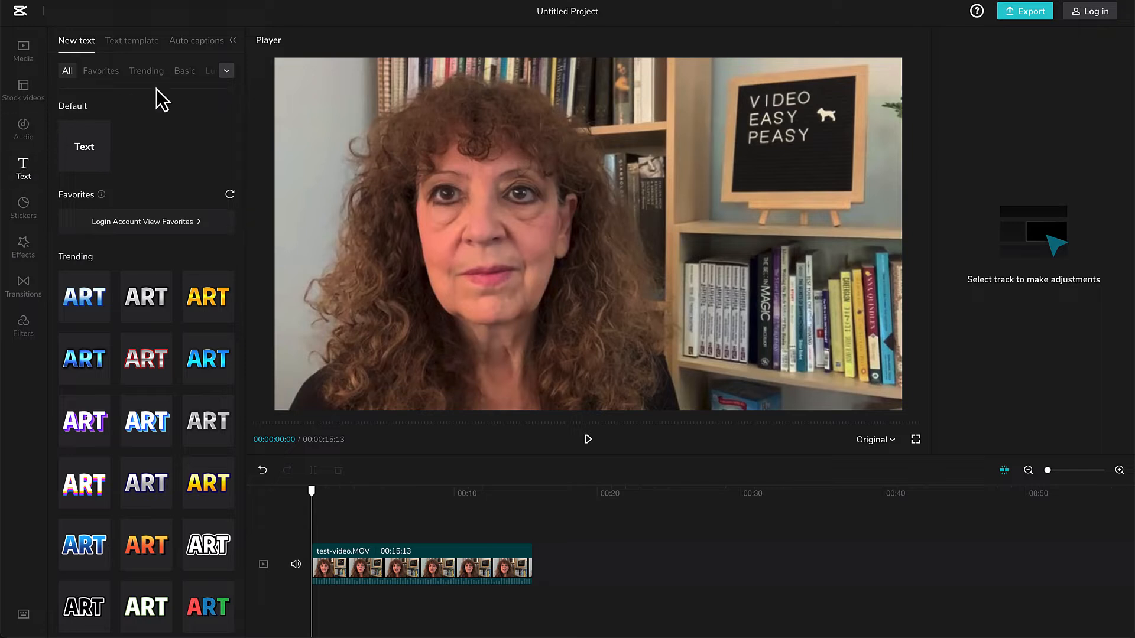
{"action": "left_click", "coordinate": [210, 53]}
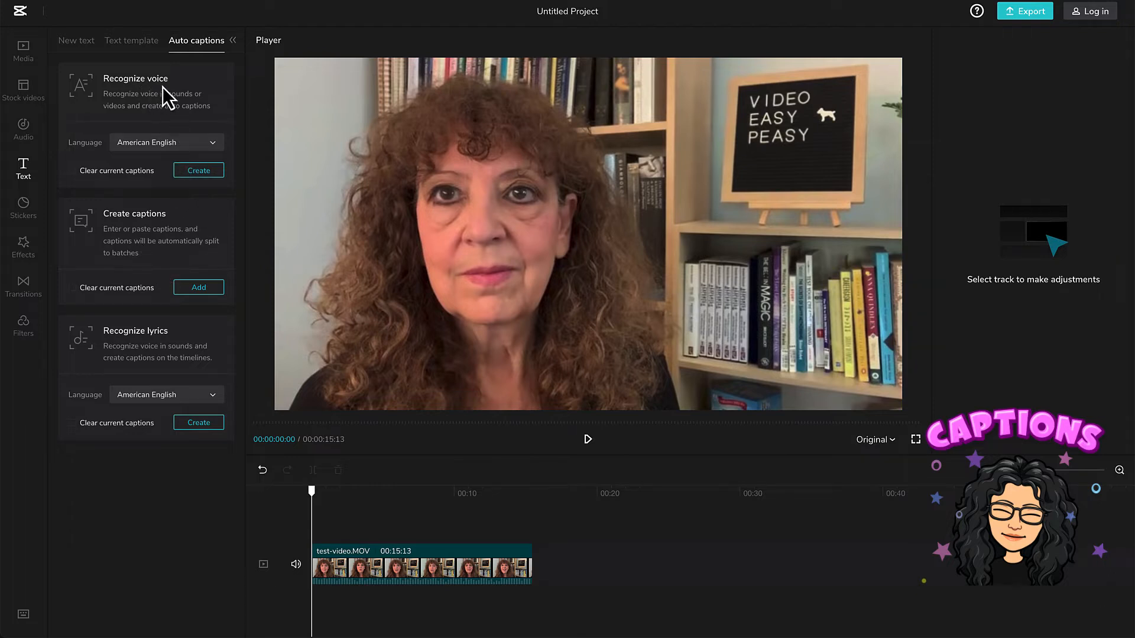
{"action": "left_click", "coordinate": [212, 149]}
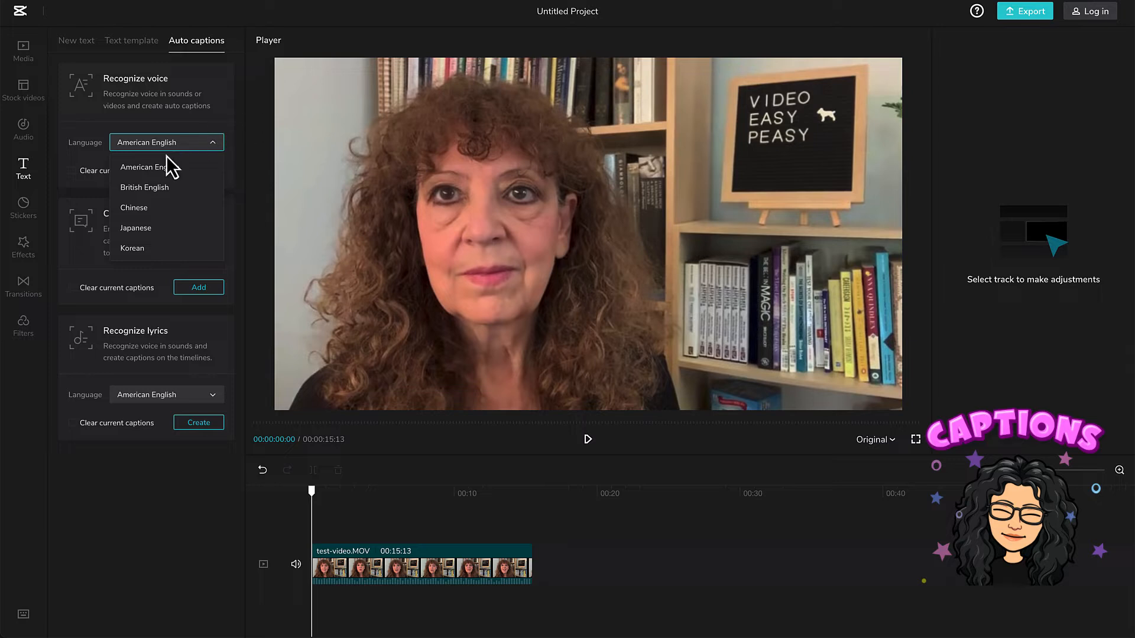
{"action": "left_click", "coordinate": [227, 132]}
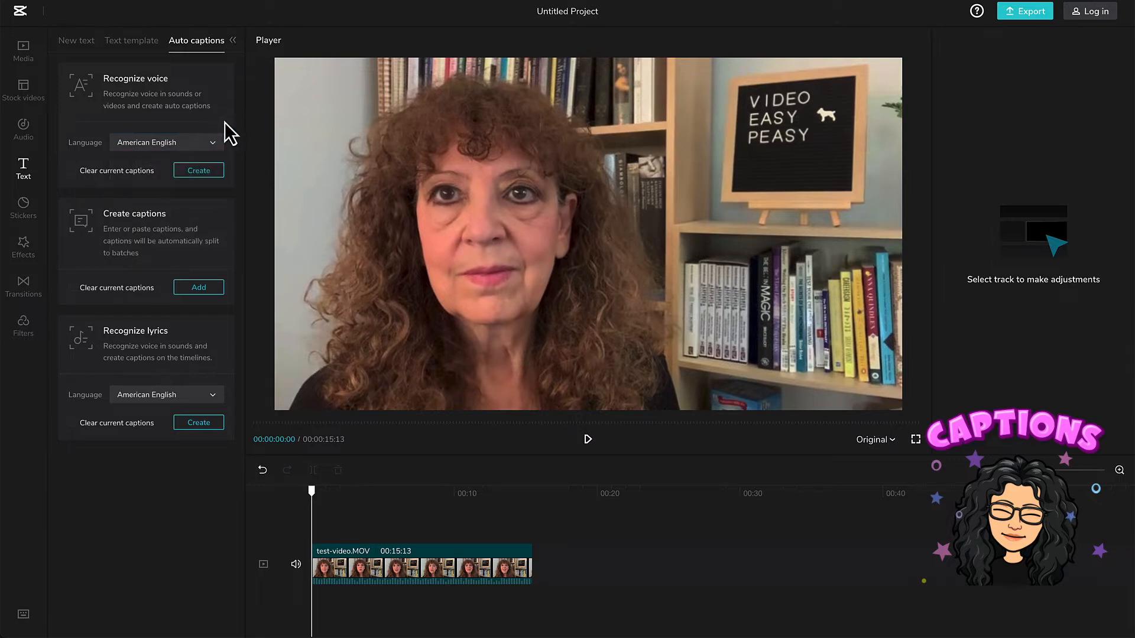
{"action": "left_click", "coordinate": [200, 178]}
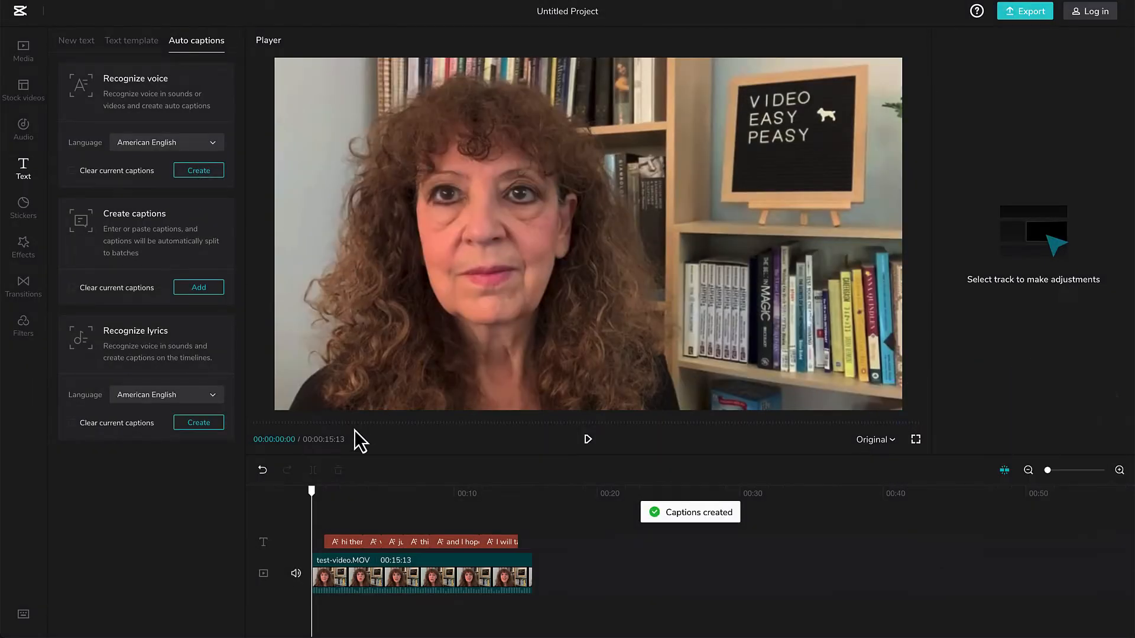
Preview the captions at several points in the video and select the first caption to show the editable caption list.
{"action": "left_click_drag", "start_coordinate": [315, 500], "coordinate": [341, 495]}
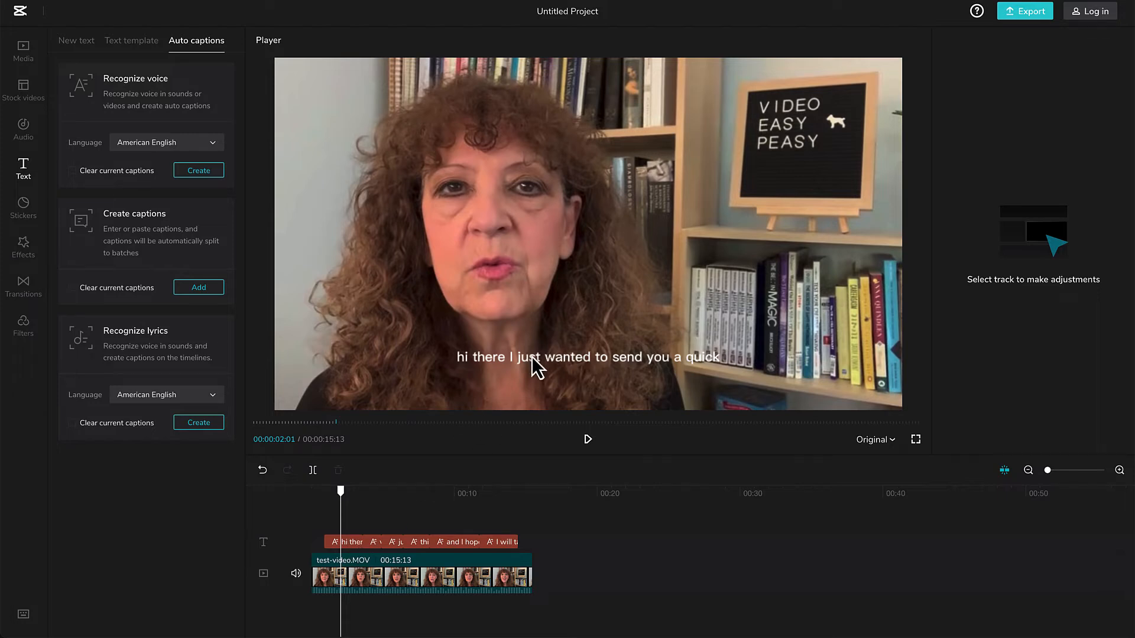
{"action": "left_click", "coordinate": [533, 359]}
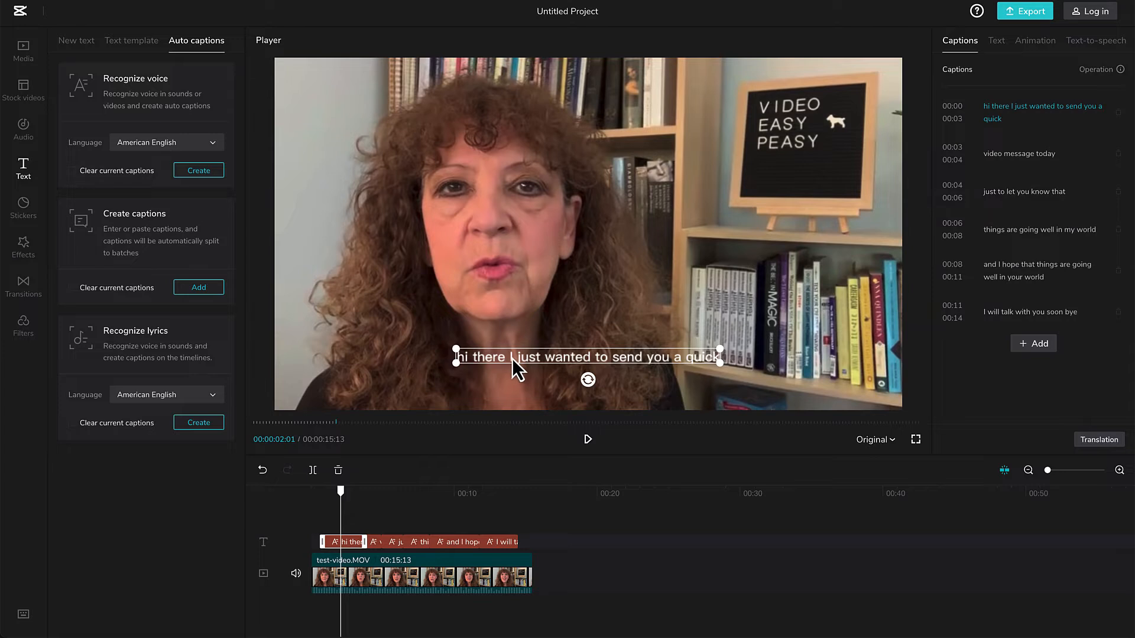
{"action": "left_click", "coordinate": [442, 520]}
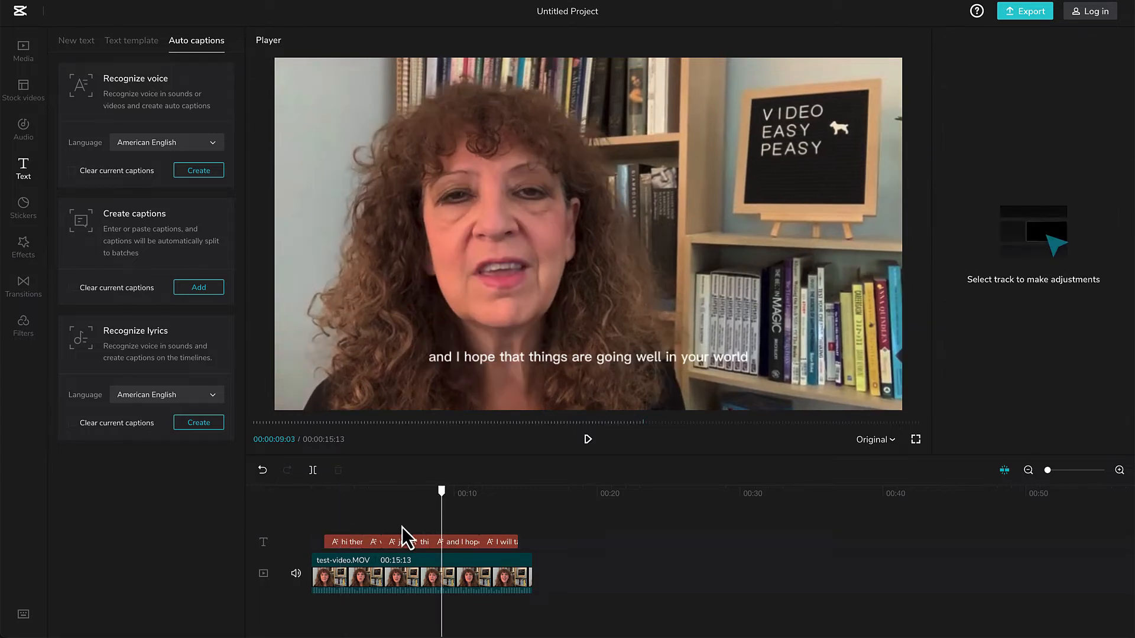
{"action": "left_click", "coordinate": [333, 542]}
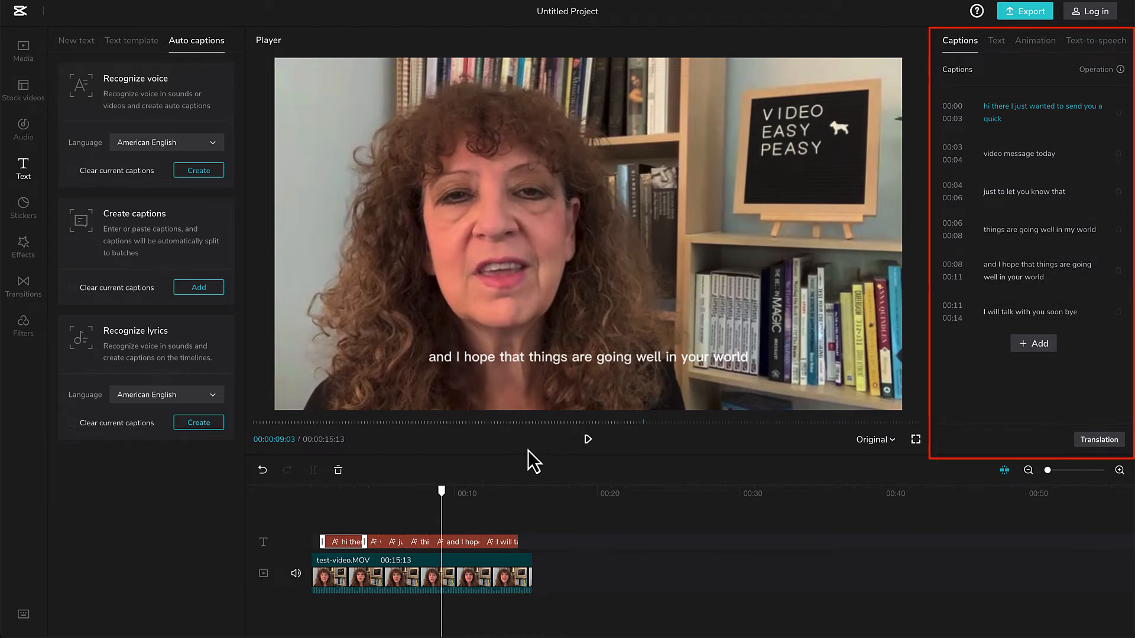
{"action": "left_click", "coordinate": [331, 524]}
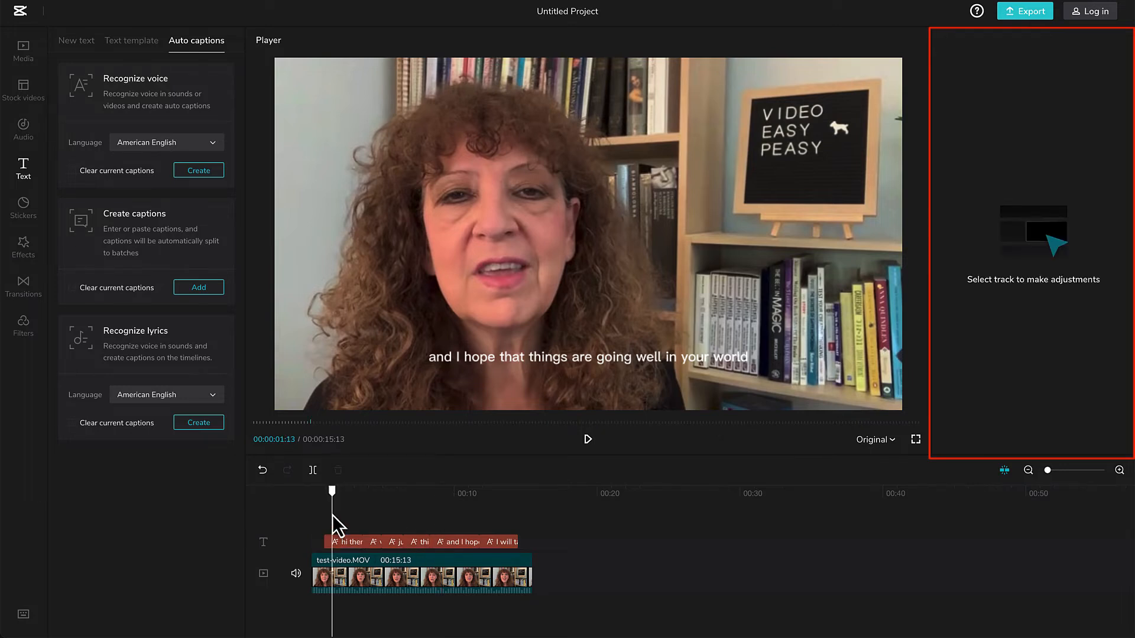
{"action": "left_click", "coordinate": [344, 544]}
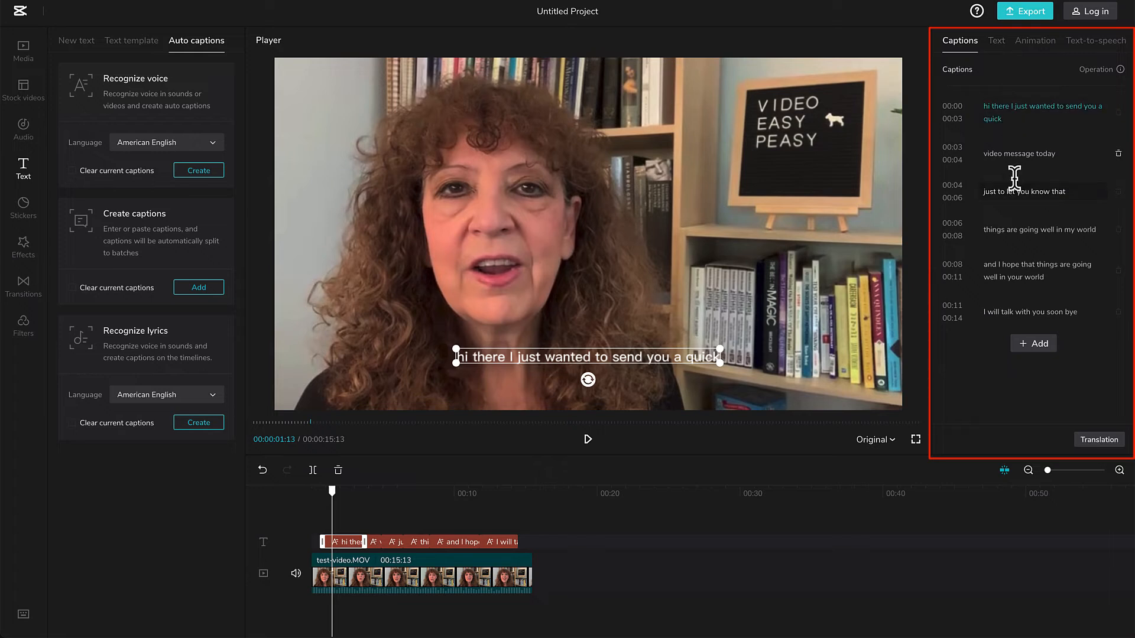
Capitalize the first letter of the first caption so it starts with "Hi there", and briefly play the video.
{"action": "left_click", "coordinate": [989, 106]}
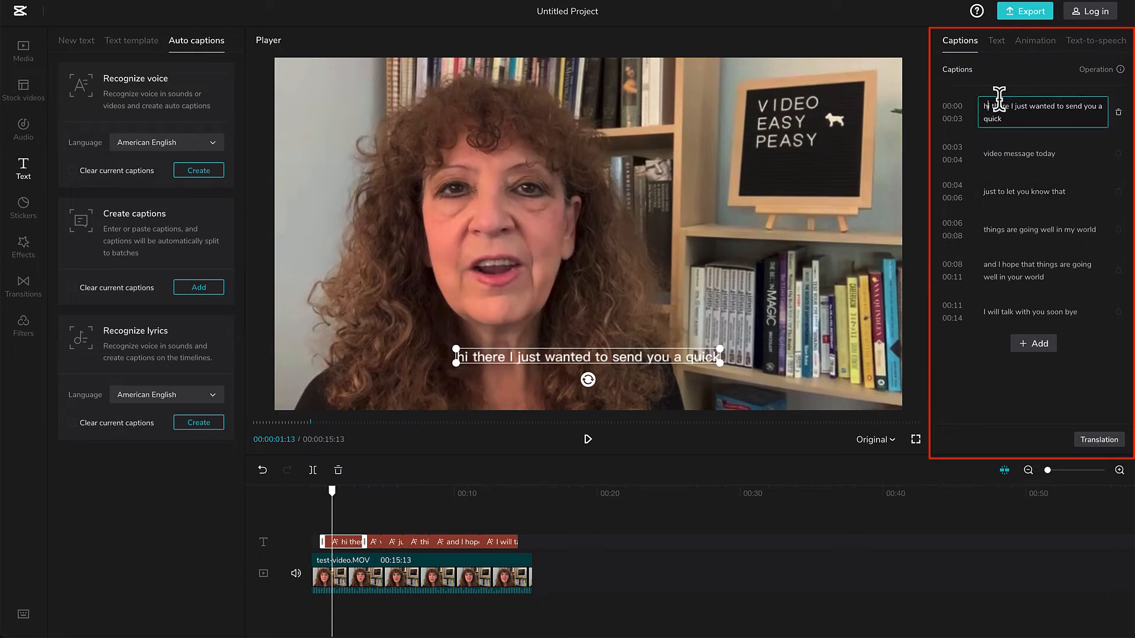
{"action": "key", "text": "BackSpace"}
{"action": "type", "text": "H"}
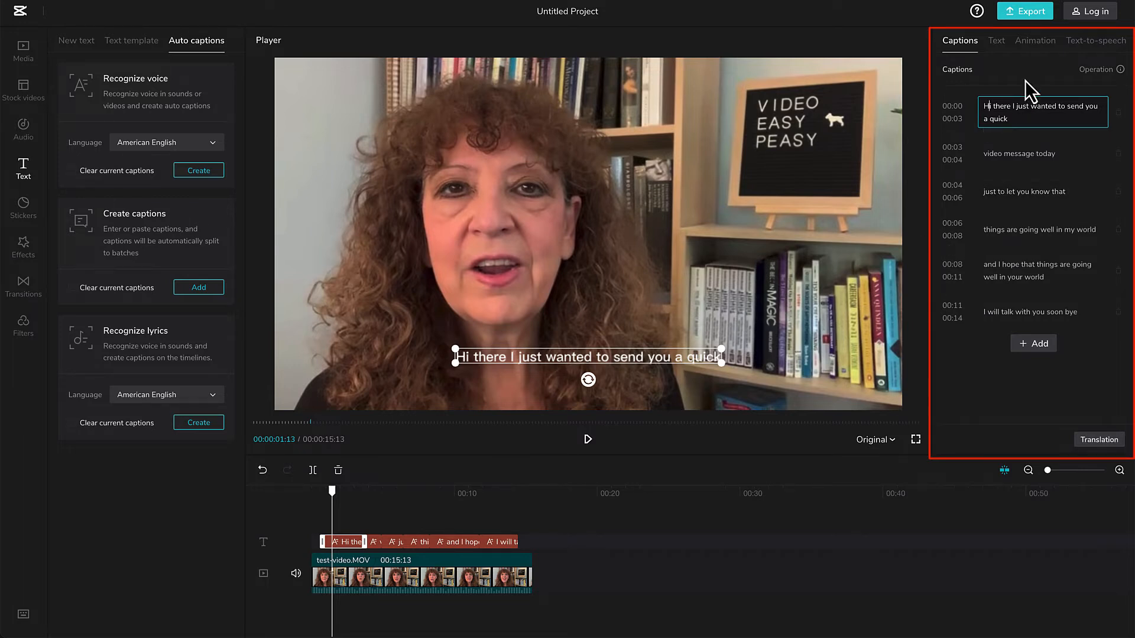
{"action": "left_click", "coordinate": [588, 440]}
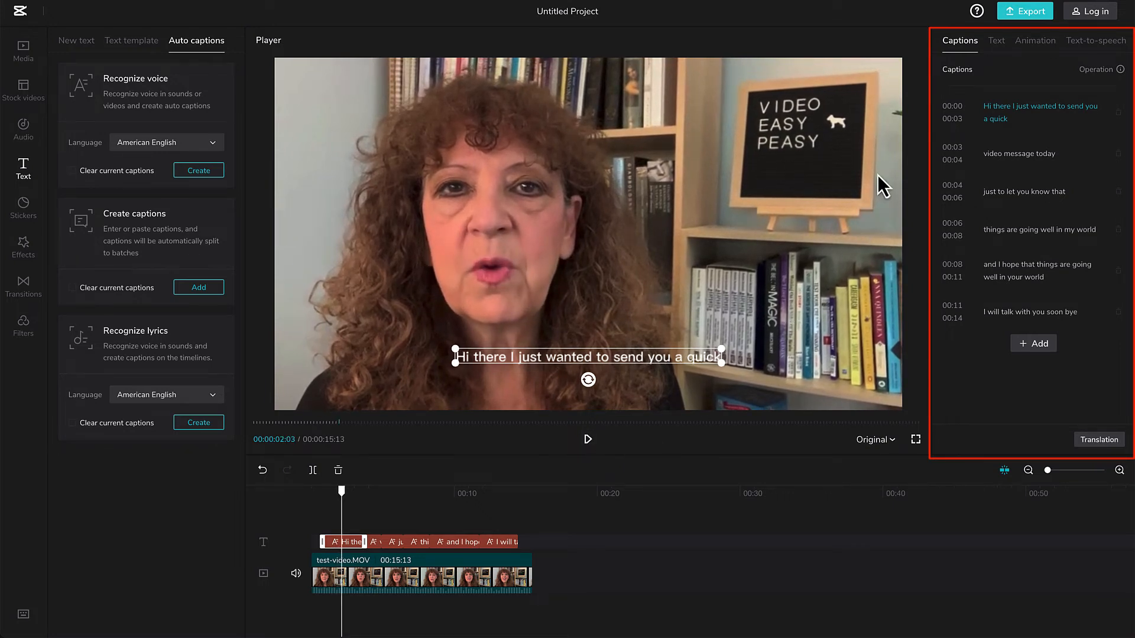
Try the black-outlined text style on the captions, and apply the style with white text on a black background.
{"action": "left_click", "coordinate": [998, 42]}
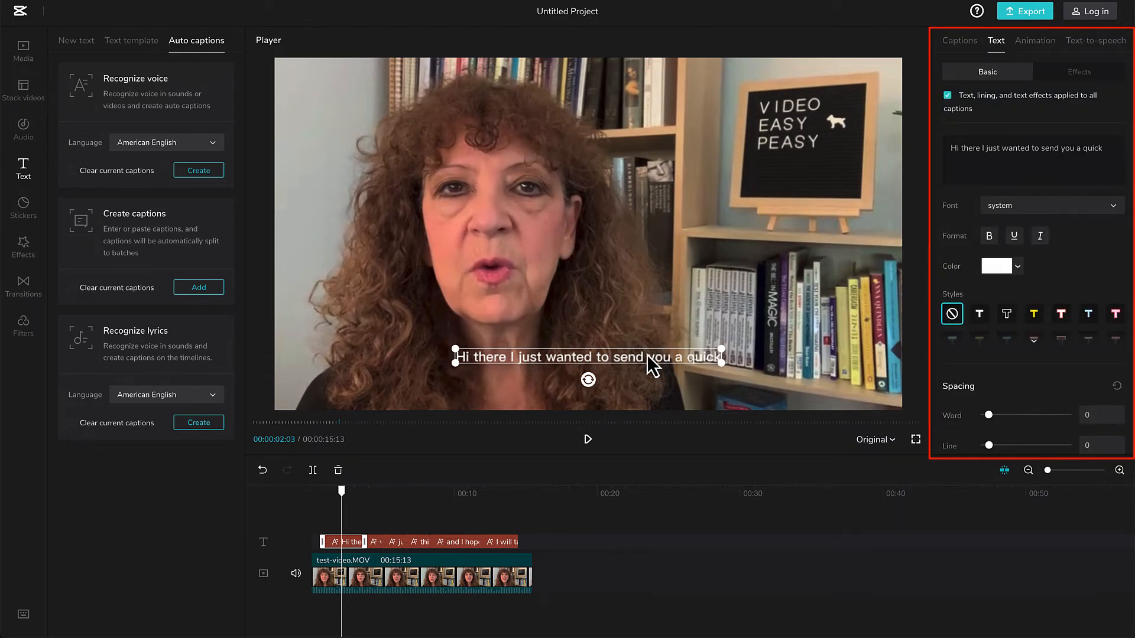
{"action": "left_click", "coordinate": [980, 315]}
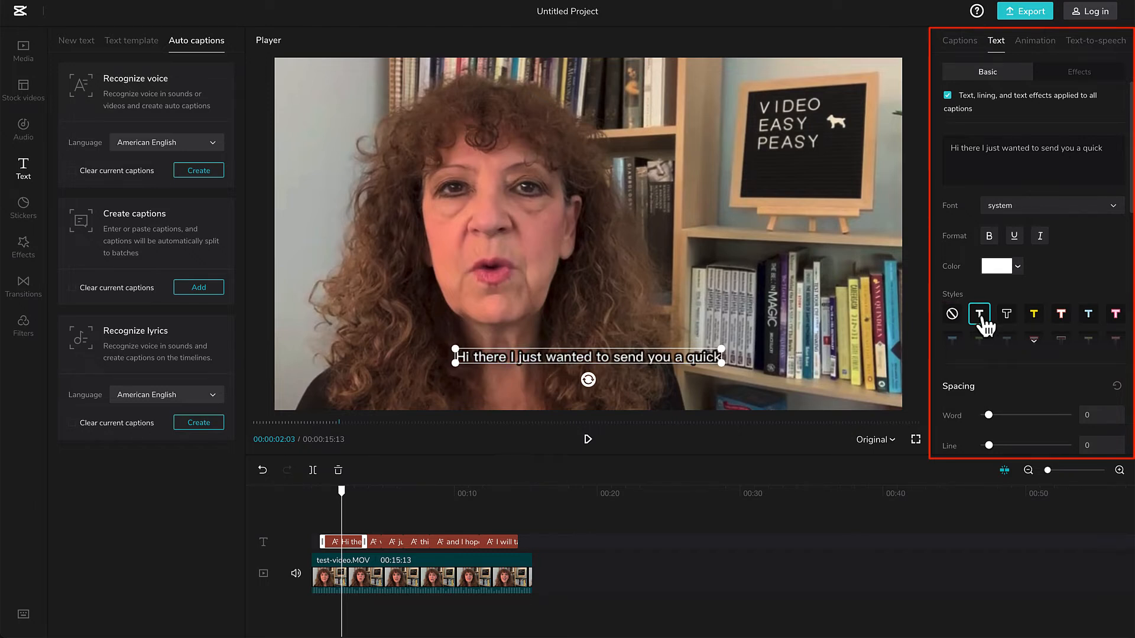
{"action": "scroll", "coordinate": [1013, 337], "scroll_direction": "down", "scroll_amount": 2}
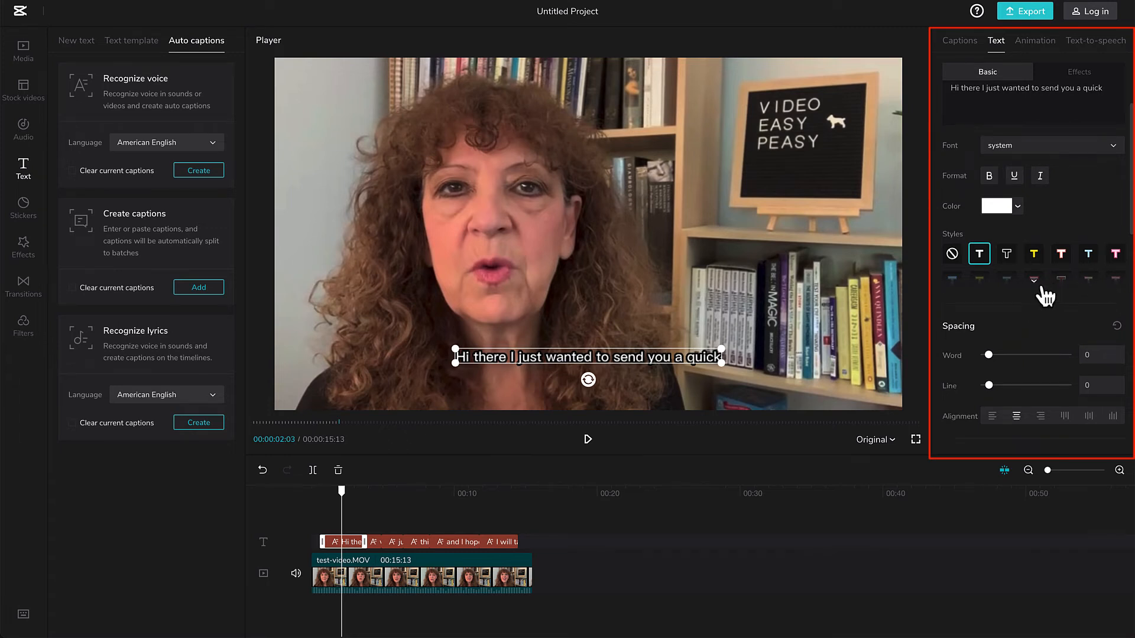
{"action": "left_click", "coordinate": [1008, 285]}
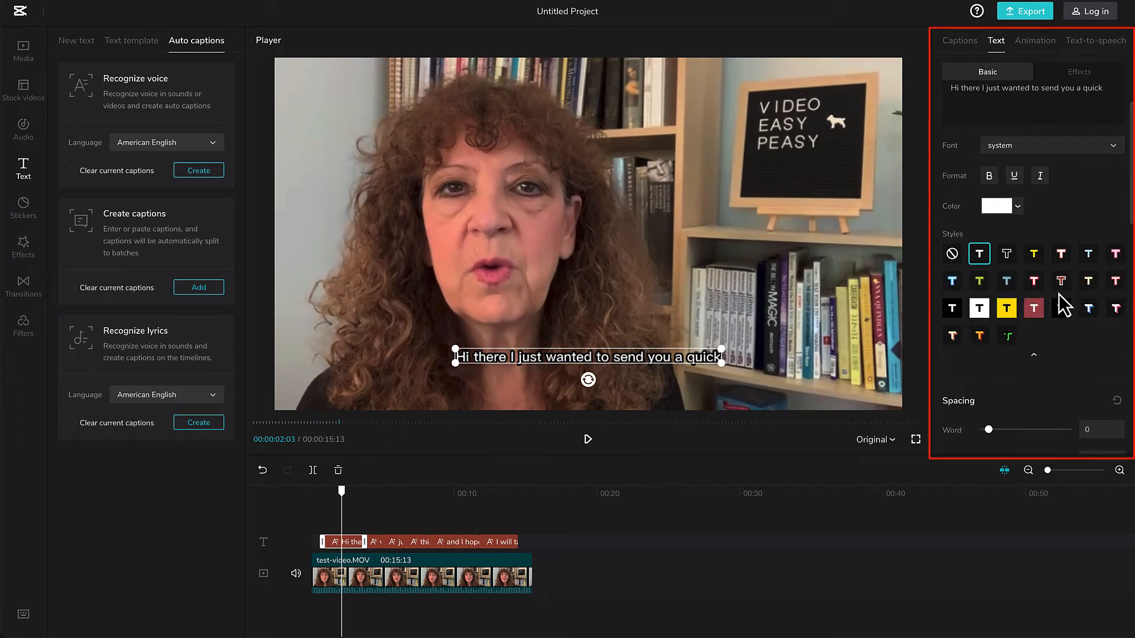
{"action": "left_click", "coordinate": [958, 312]}
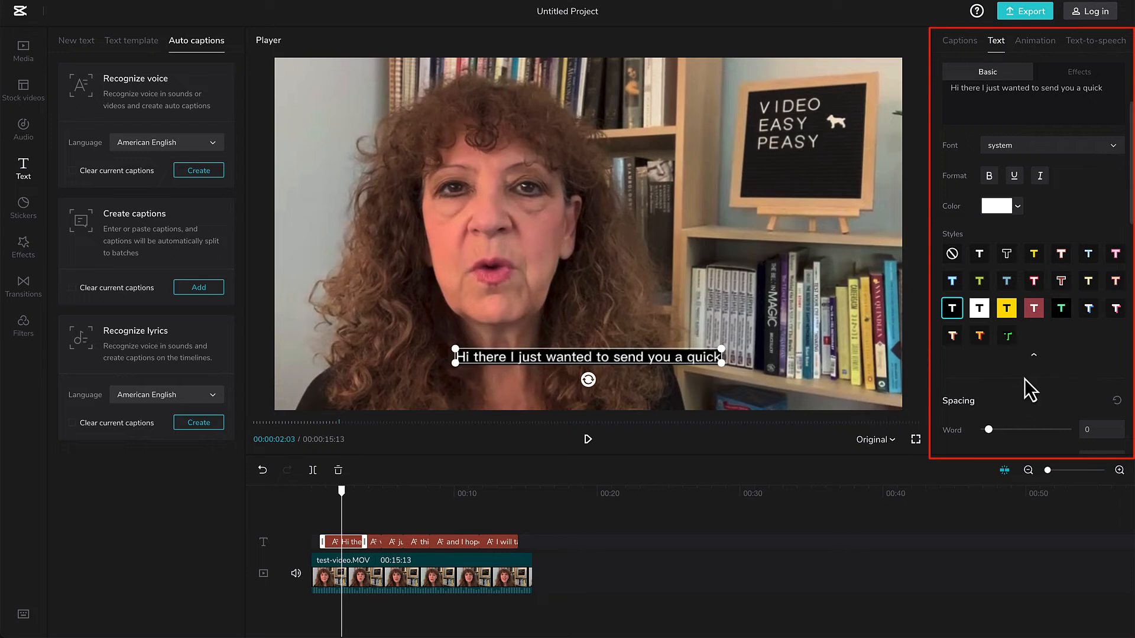
Enlarge the captions to 133% and move the first caption to about X 42, Y -359.
{"action": "scroll", "coordinate": [1025, 408], "scroll_direction": "down", "scroll_amount": 4}
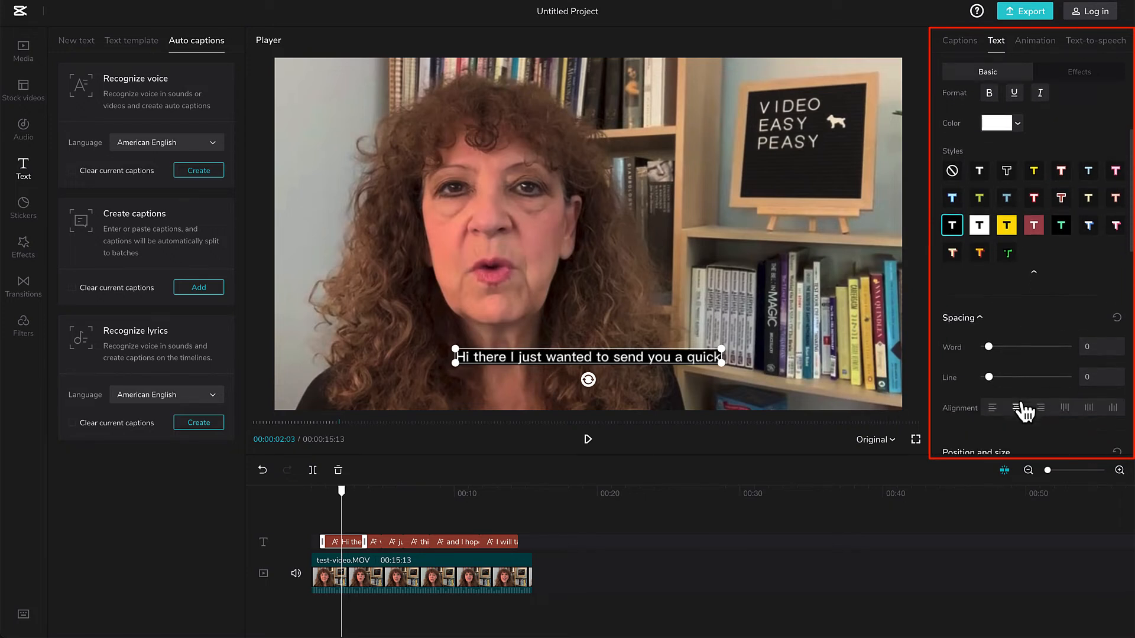
{"action": "scroll", "coordinate": [1011, 390], "scroll_direction": "down", "scroll_amount": 1}
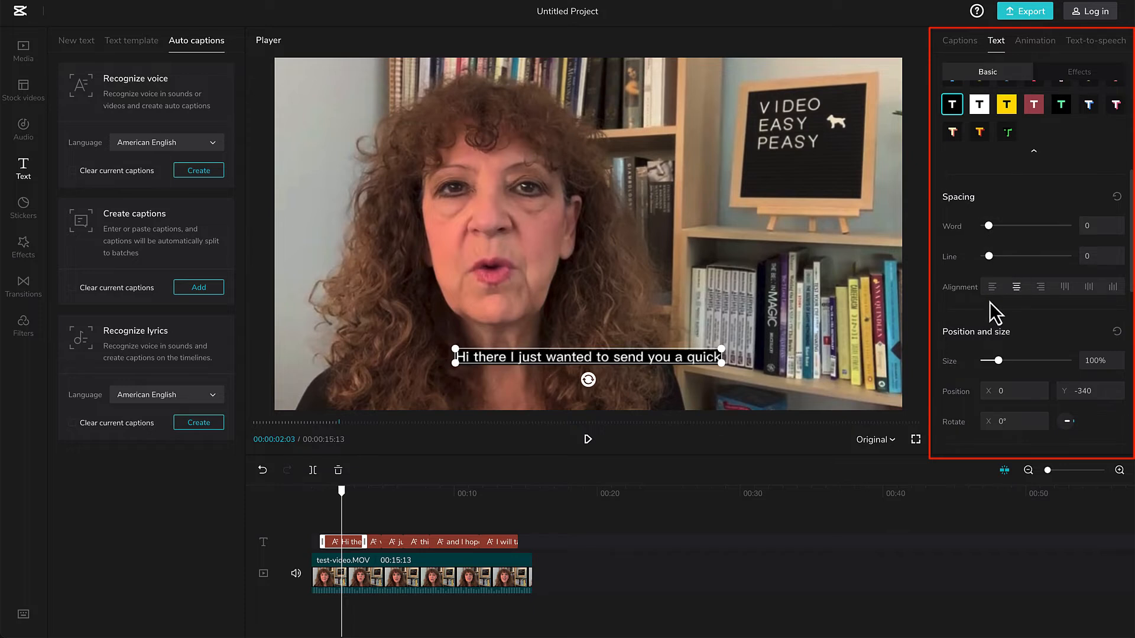
{"action": "scroll", "coordinate": [990, 310], "scroll_direction": "down", "scroll_amount": 1}
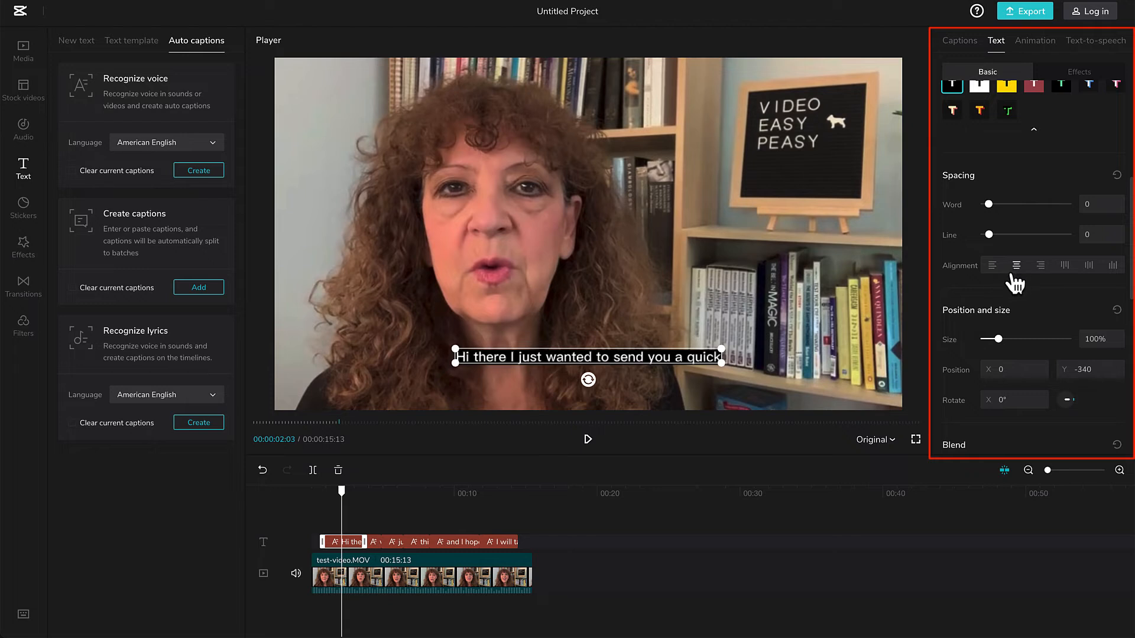
{"action": "scroll", "coordinate": [1033, 318], "scroll_direction": "down", "scroll_amount": 2}
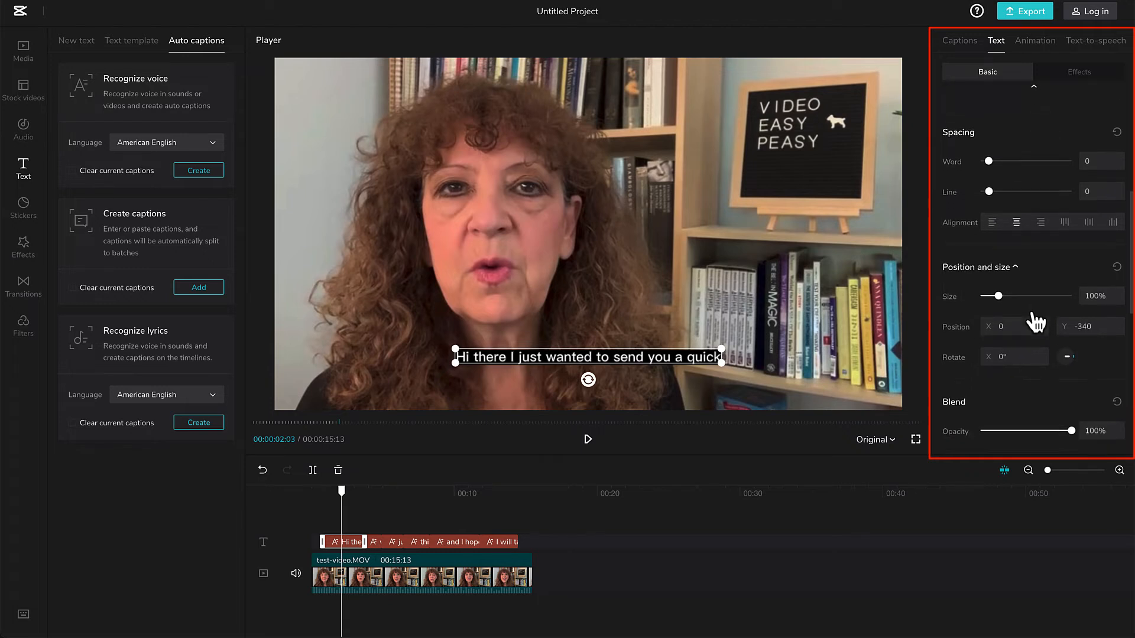
{"action": "mouse_move", "coordinate": [1001, 297]}
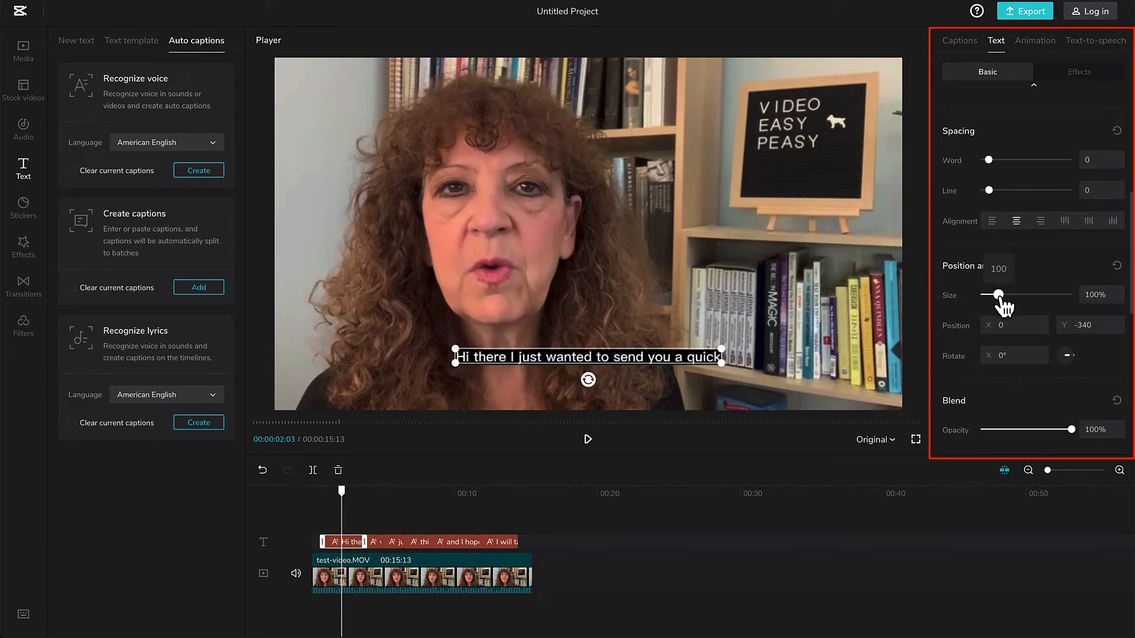
{"action": "left_click_drag", "start_coordinate": [999, 298], "coordinate": [1004, 297]}
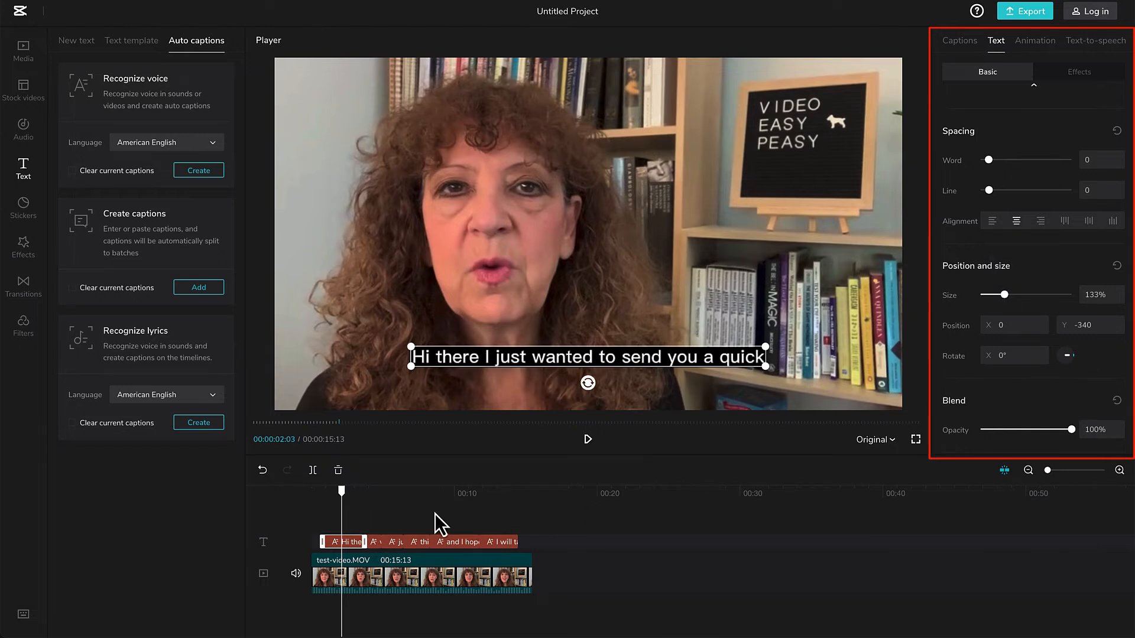
{"action": "mouse_move", "coordinate": [342, 496]}
{"action": "left_mouse_down"}
{"action": "mouse_move", "coordinate": [445, 497]}
{"action": "mouse_move", "coordinate": [348, 499]}
{"action": "left_mouse_up"}
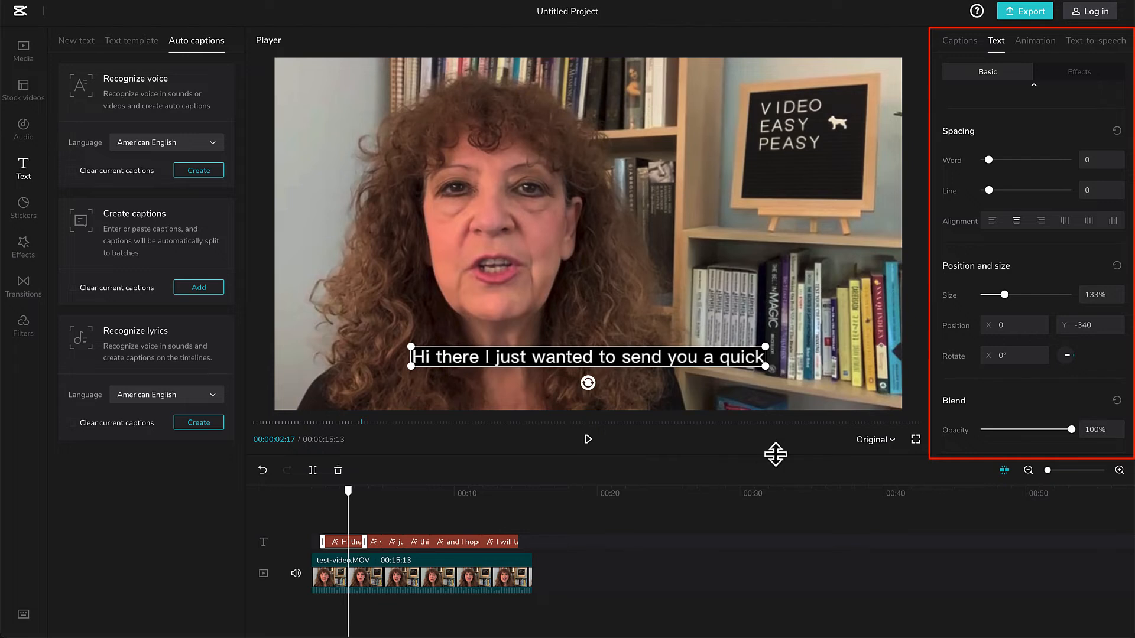
{"action": "mouse_move", "coordinate": [644, 363]}
{"action": "left_mouse_down"}
{"action": "mouse_move", "coordinate": [672, 361]}
{"action": "mouse_move", "coordinate": [659, 370]}
{"action": "left_mouse_up"}
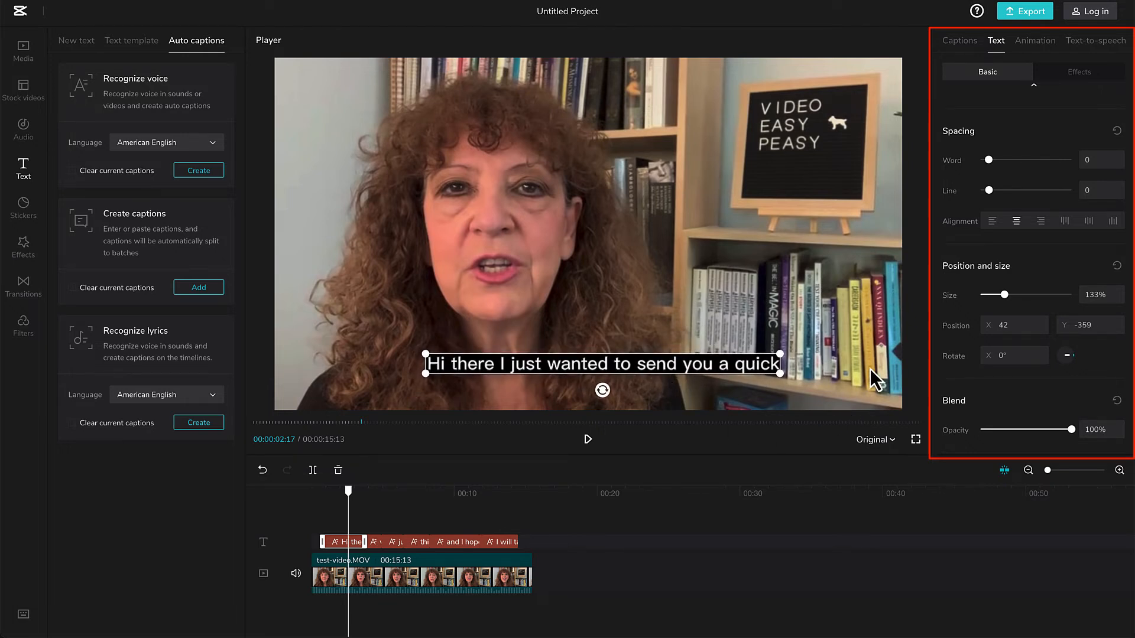
Try purple and dark blue as the caption's canvas color, and set it back to black.
{"action": "scroll", "coordinate": [1023, 421], "scroll_direction": "down", "scroll_amount": 1}
{"action": "scroll", "coordinate": [1022, 415], "scroll_direction": "down", "scroll_amount": 4}
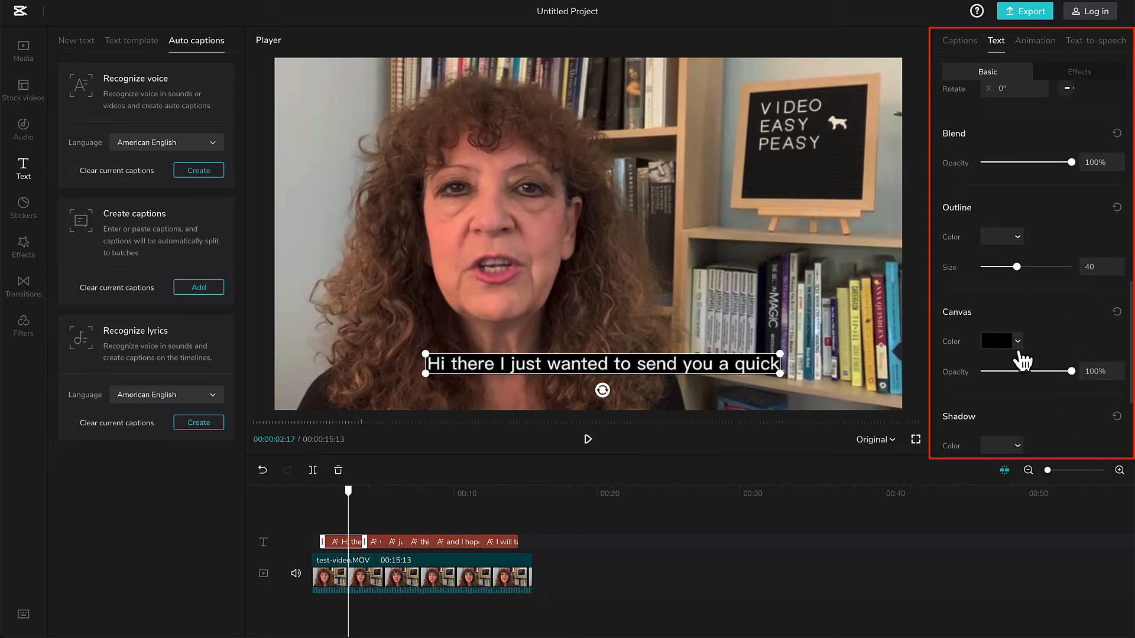
{"action": "left_click", "coordinate": [1017, 342]}
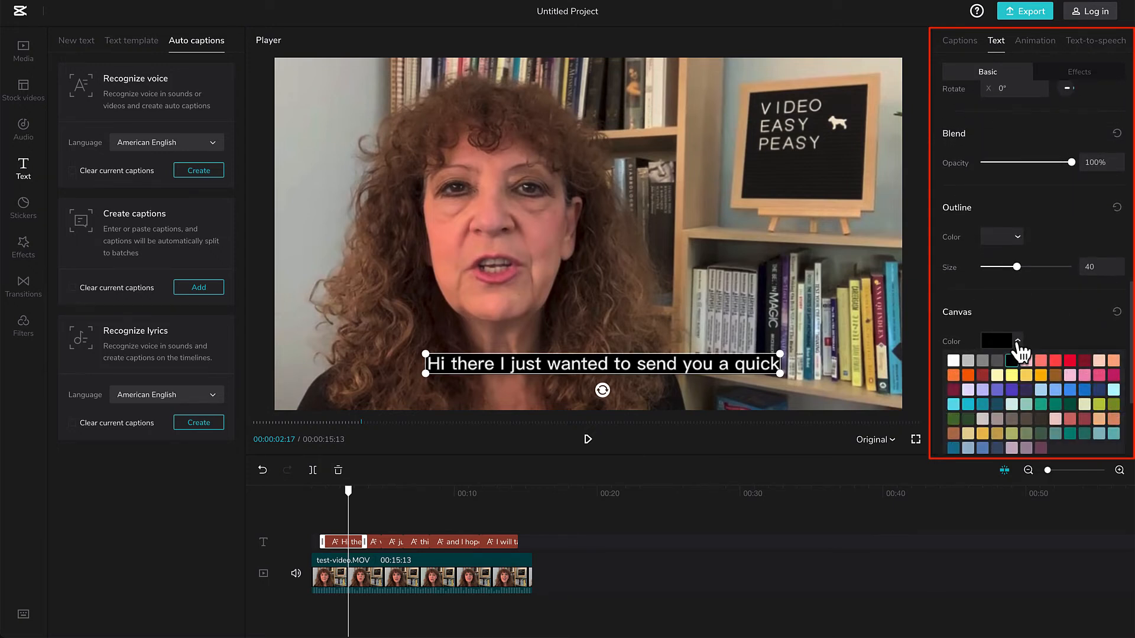
{"action": "left_click", "coordinate": [1011, 392]}
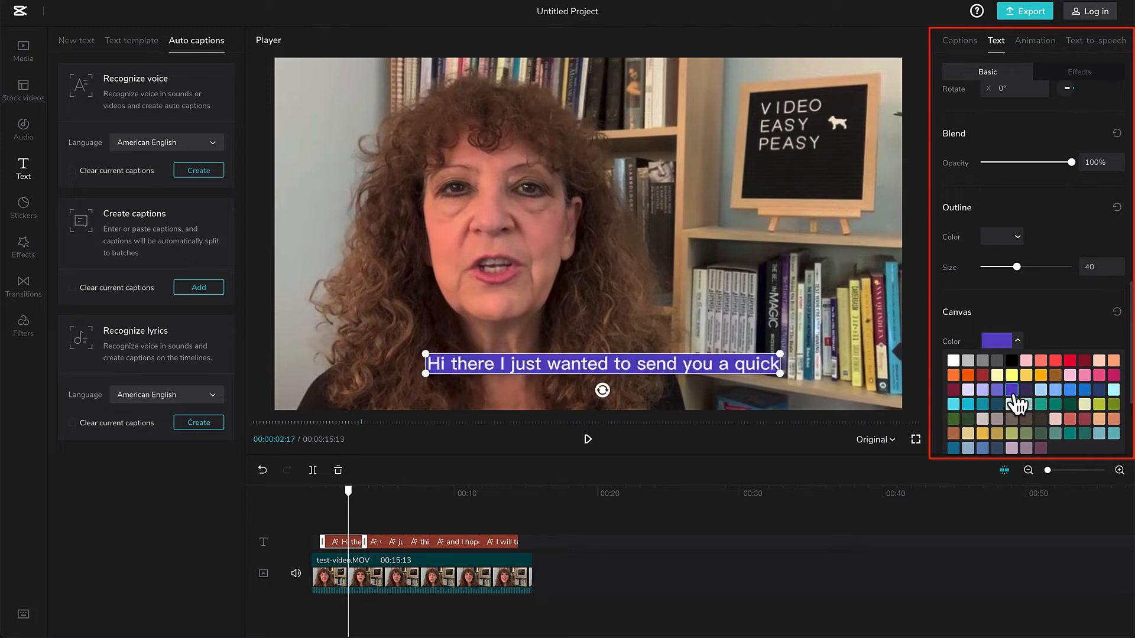
{"action": "left_click", "coordinate": [1099, 390]}
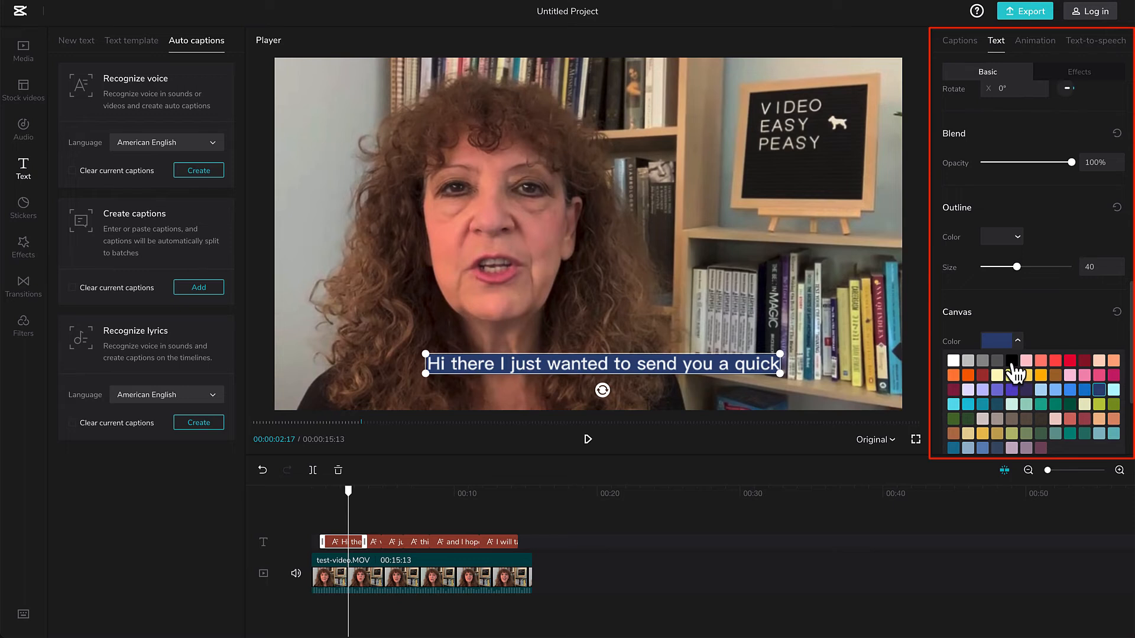
{"action": "left_click", "coordinate": [1012, 361]}
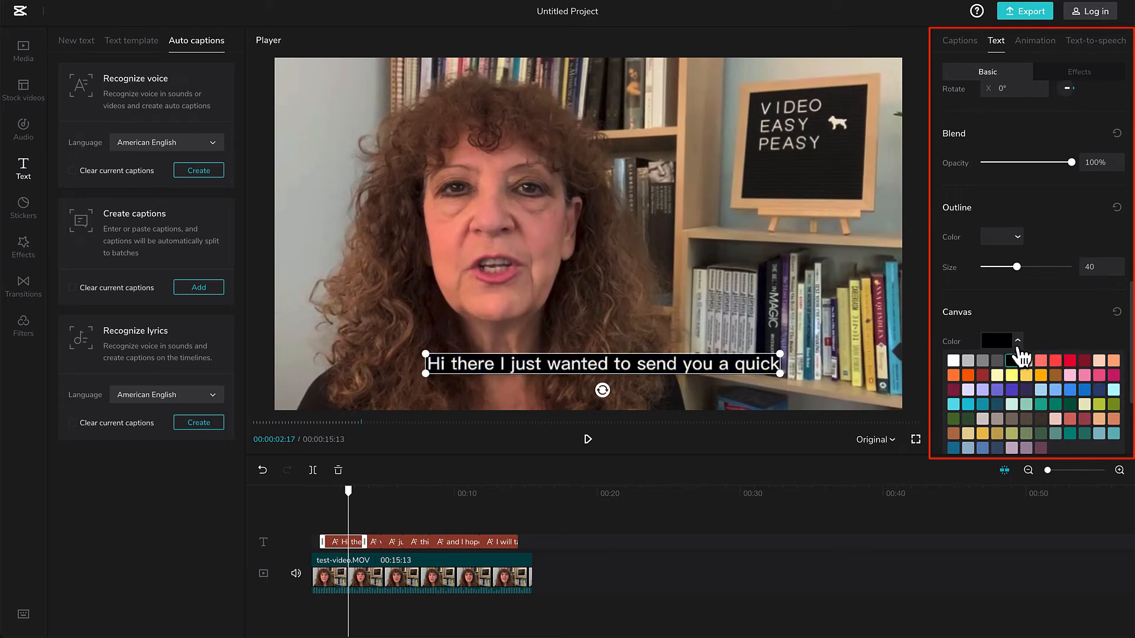
Review the caption's text settings and preview the styled caption at 00:00:06:01.
{"action": "scroll", "coordinate": [1008, 322], "scroll_direction": "up", "scroll_amount": 4}
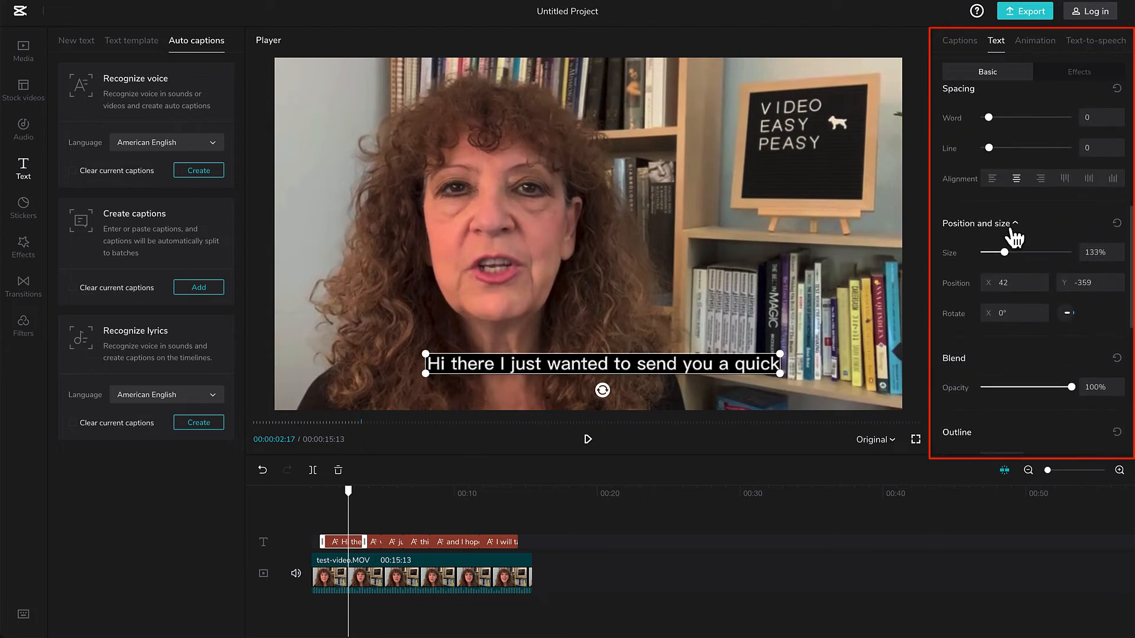
{"action": "scroll", "coordinate": [1014, 236], "scroll_direction": "up", "scroll_amount": 4}
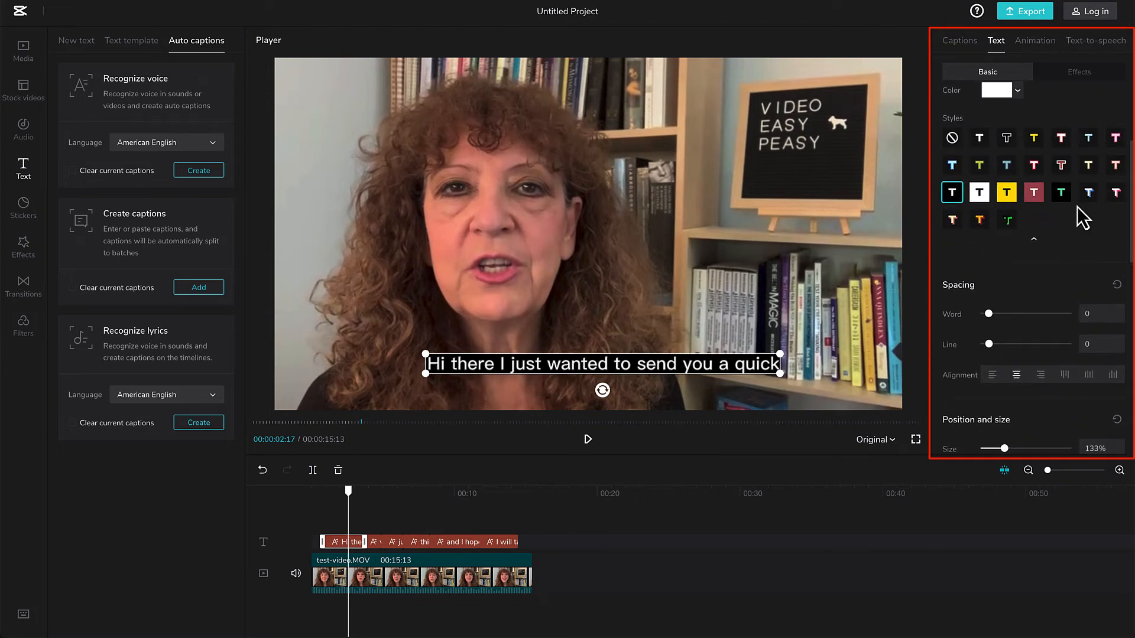
{"action": "scroll", "coordinate": [1065, 229], "scroll_direction": "up", "scroll_amount": 3}
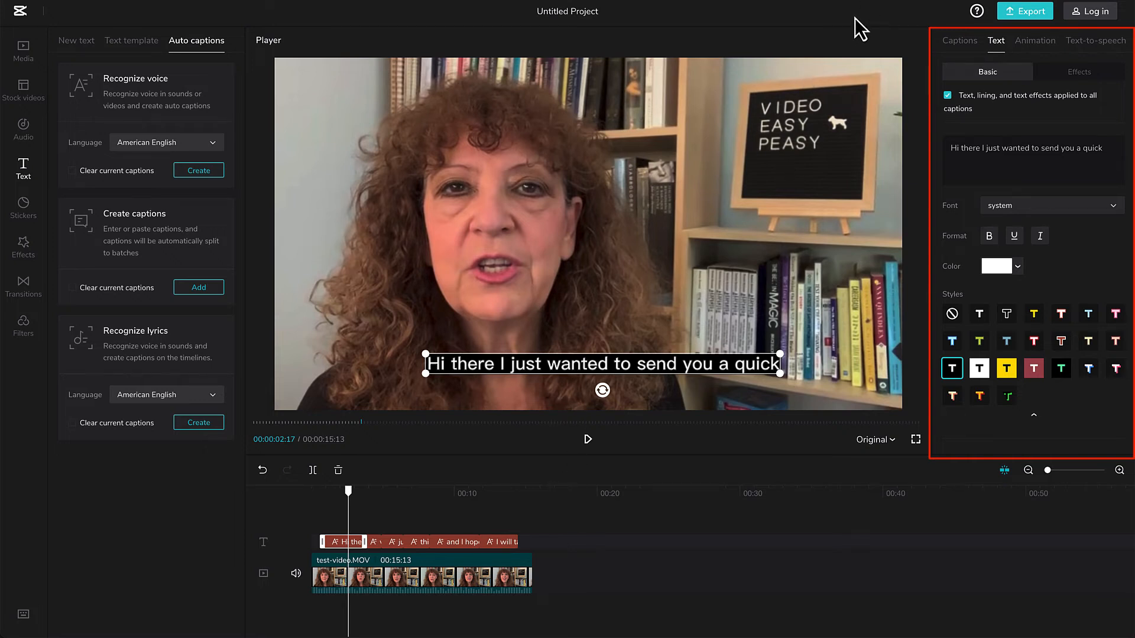
{"action": "left_click_drag", "start_coordinate": [346, 509], "coordinate": [398, 500]}
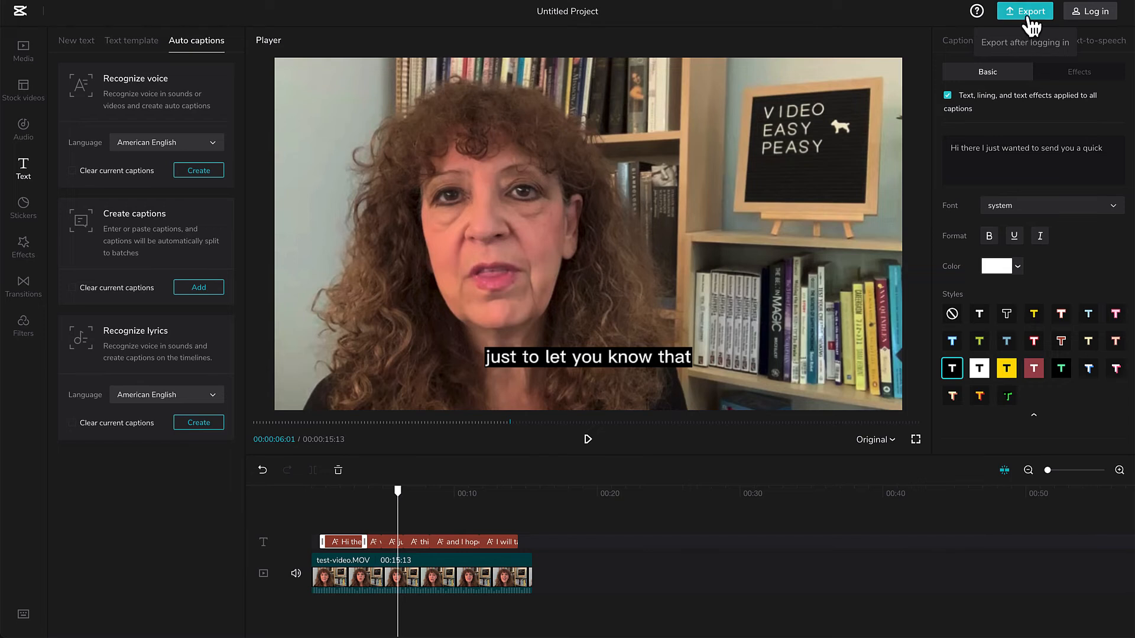
Log in to the account so that the project can be exported.
{"action": "left_click", "coordinate": [1092, 26]}
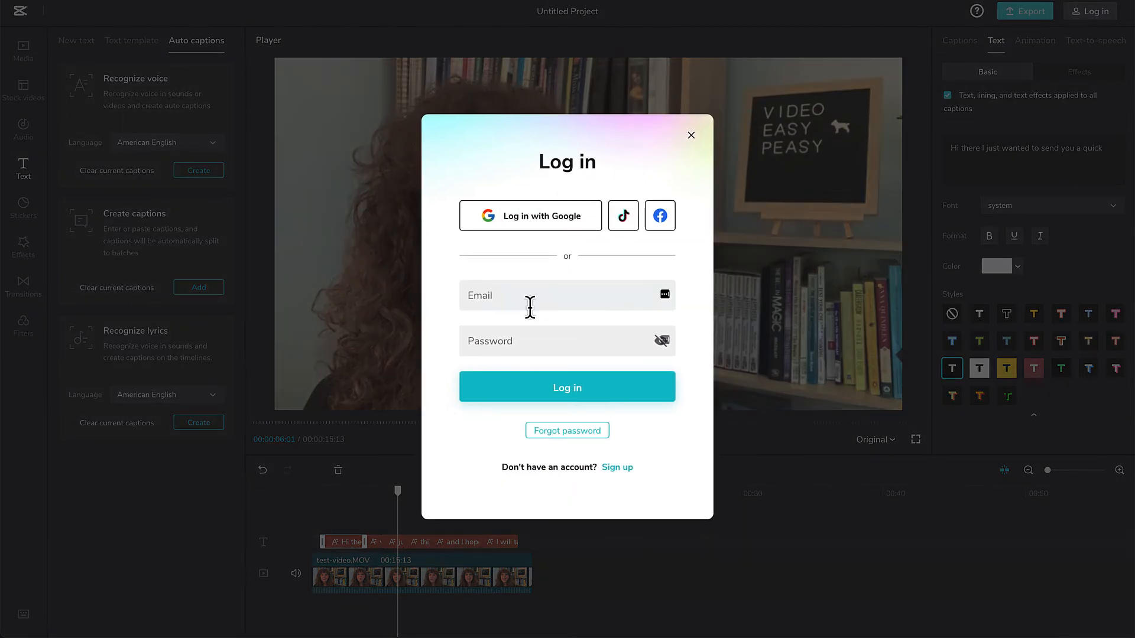
{"action": "left_click", "coordinate": [534, 285]}
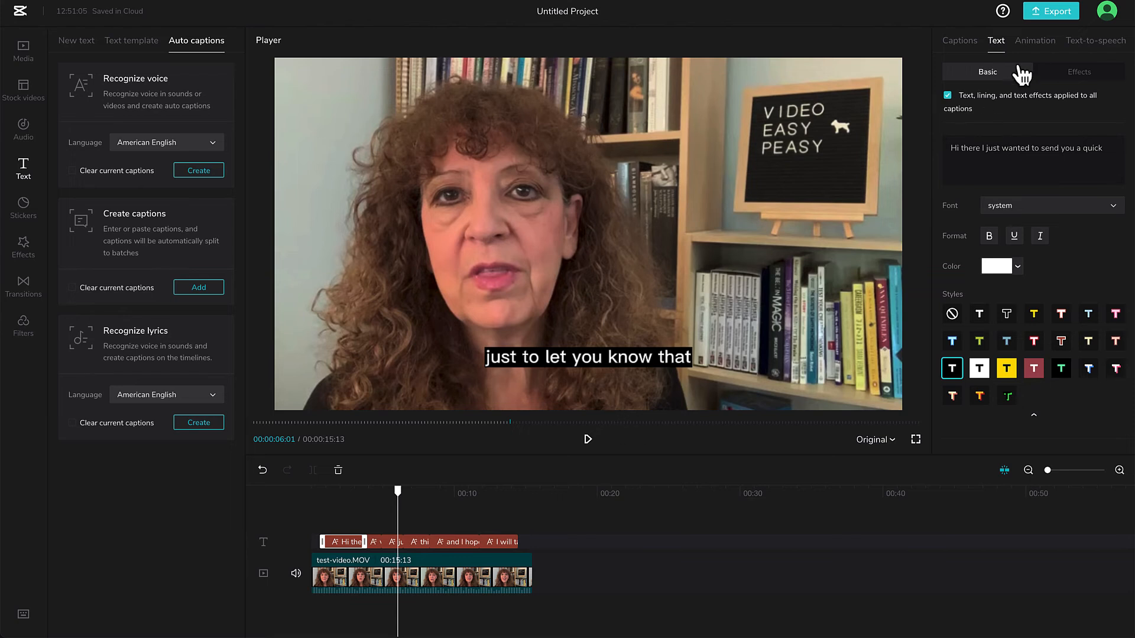
Export the video as CapCut-demo1, keeping 1080p resolution, recommended quality, 30fps and MP4 format.
{"action": "left_click", "coordinate": [1057, 12]}
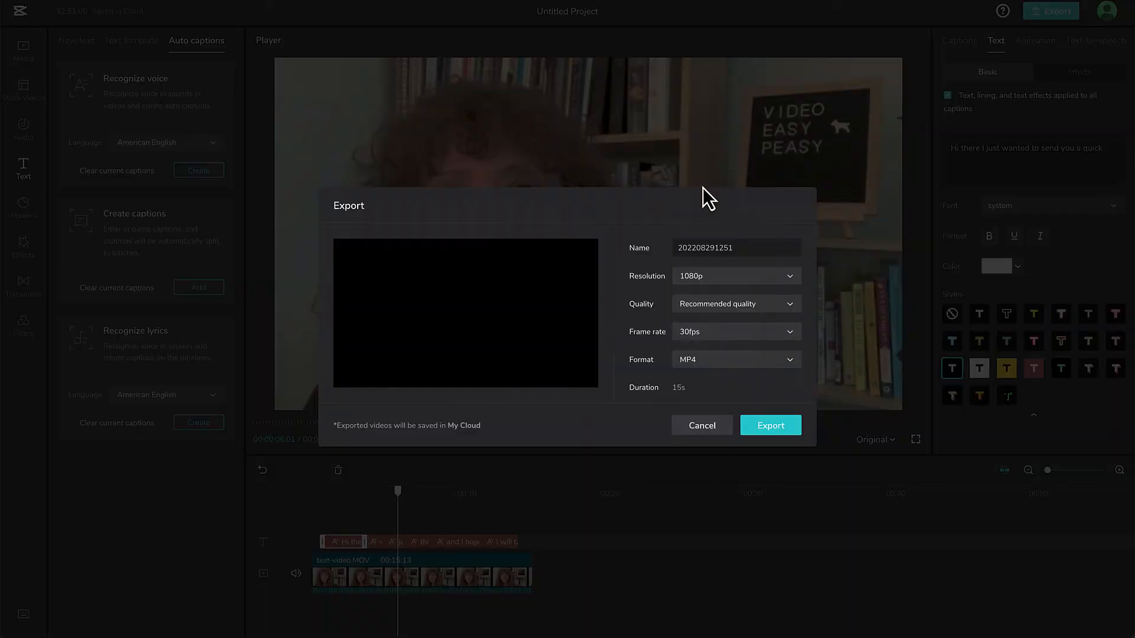
{"action": "left_click", "coordinate": [761, 245]}
{"action": "left_click_drag", "start_coordinate": [761, 246], "coordinate": [625, 245]}
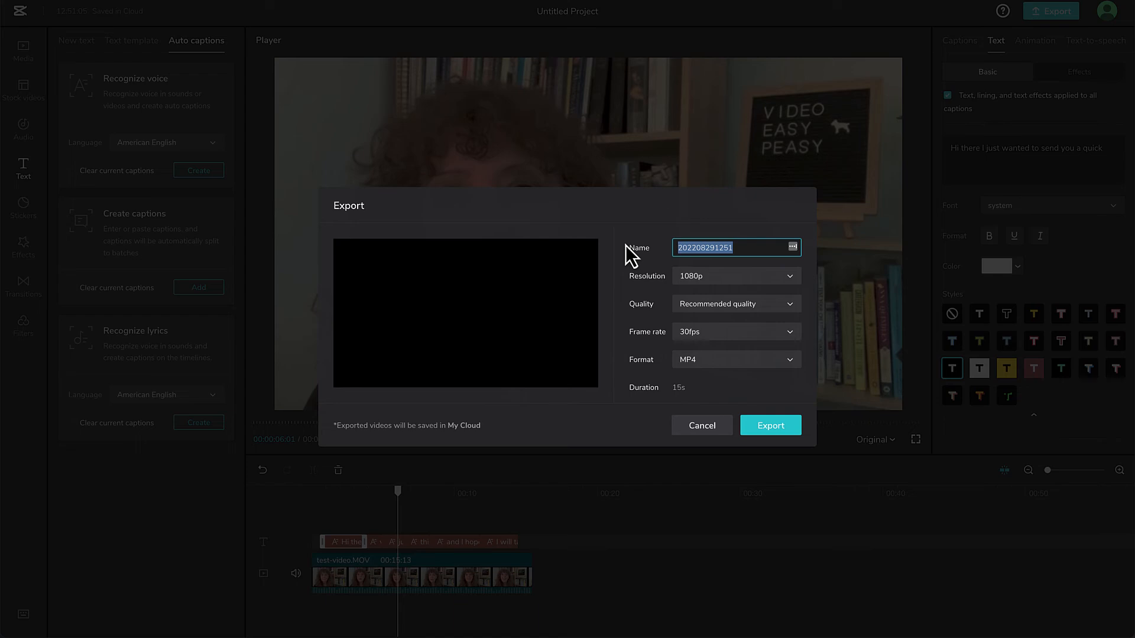
{"action": "type", "text": "CapCut-demo1"}
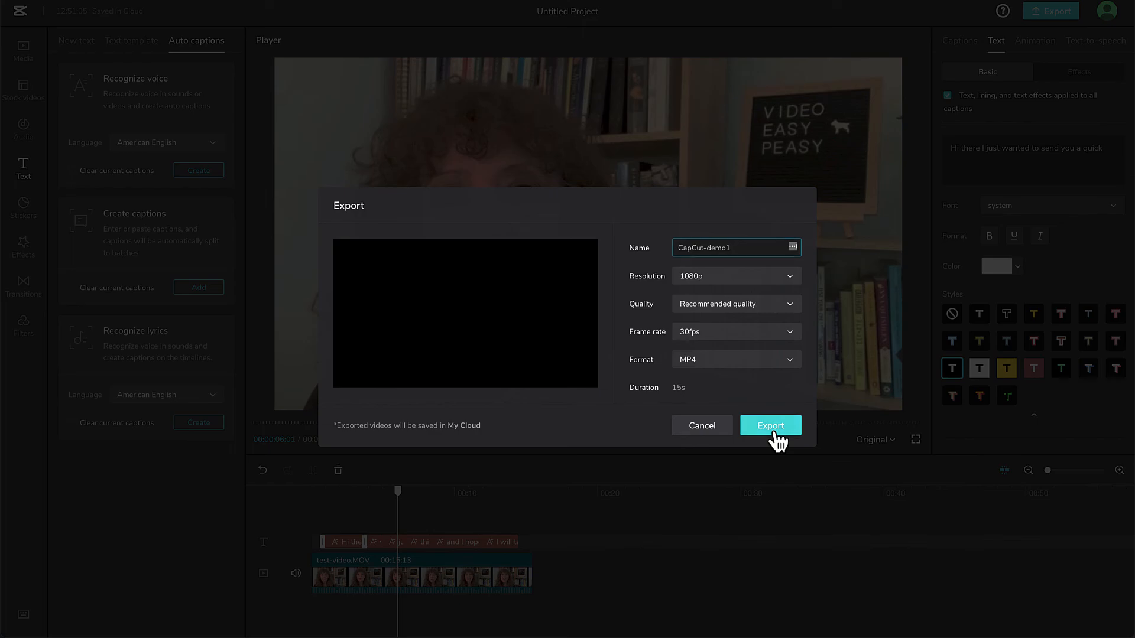
{"action": "left_click", "coordinate": [775, 431]}
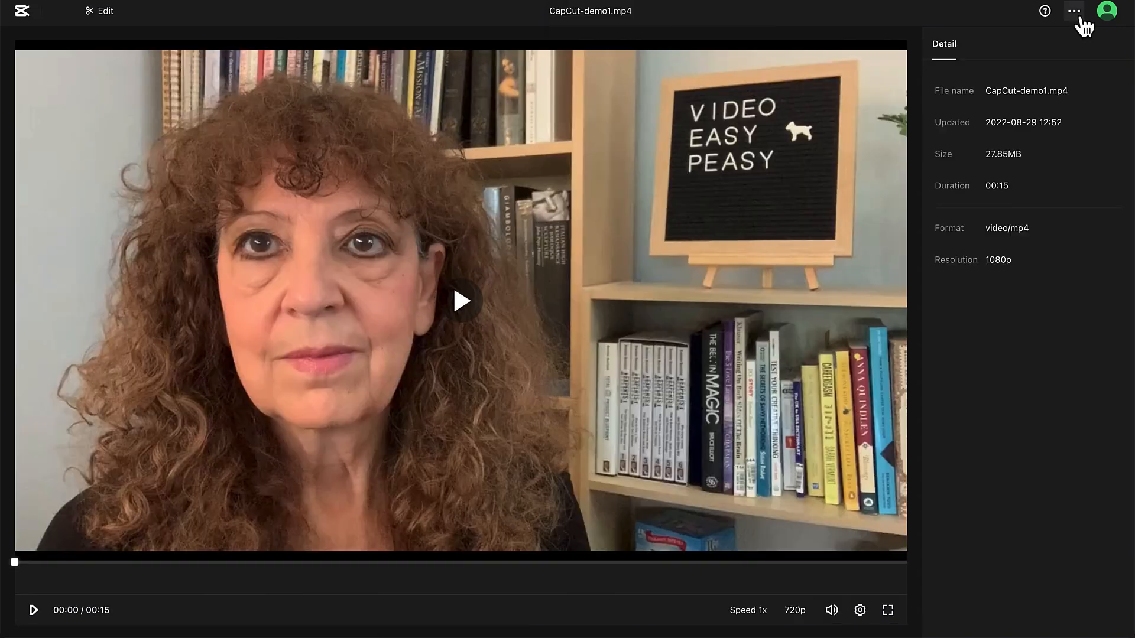
Download the exported CapCut-demo1.mp4 and play the downloaded file in QuickTime Player.
{"action": "left_click", "coordinate": [1079, 19]}
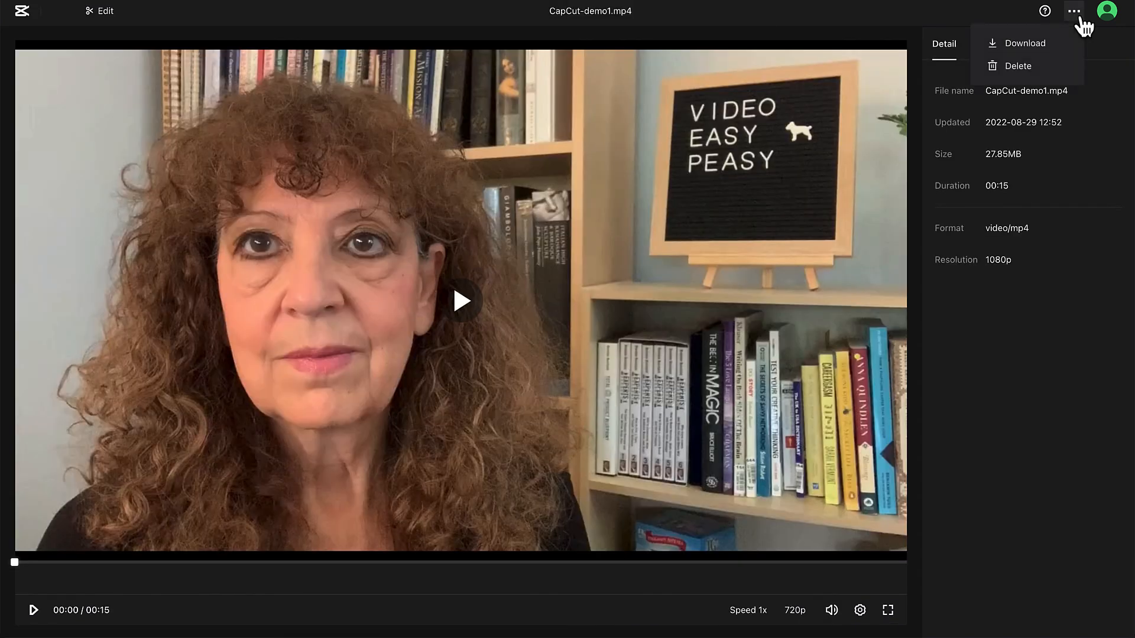
{"action": "left_click", "coordinate": [1048, 53]}
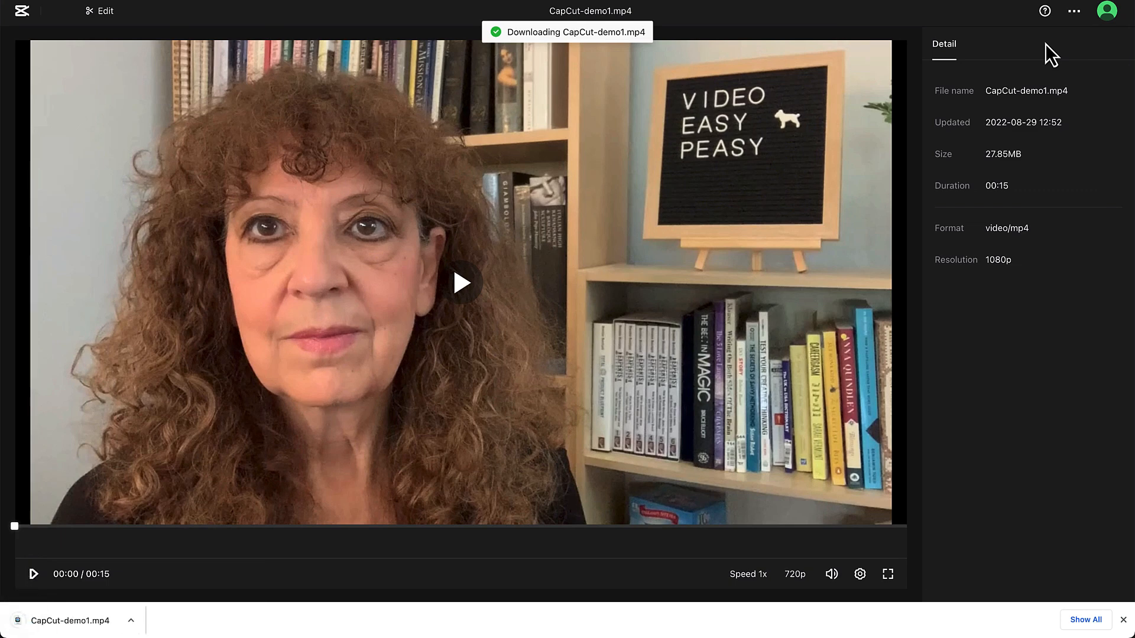
{"action": "left_click", "coordinate": [81, 619]}
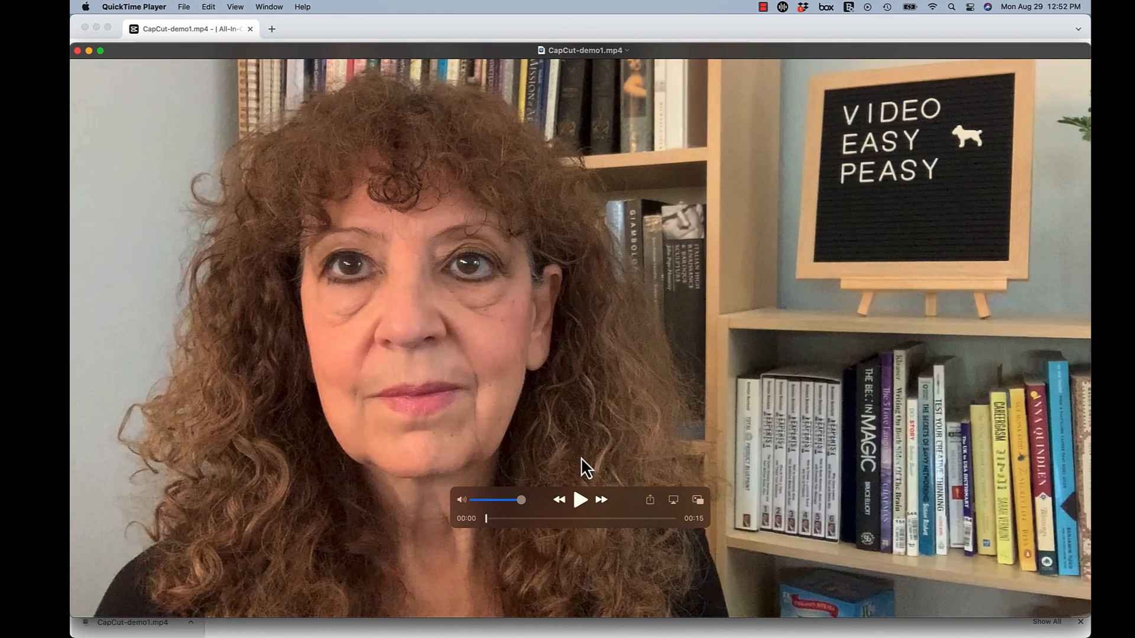
{"action": "left_click", "coordinate": [580, 501]}
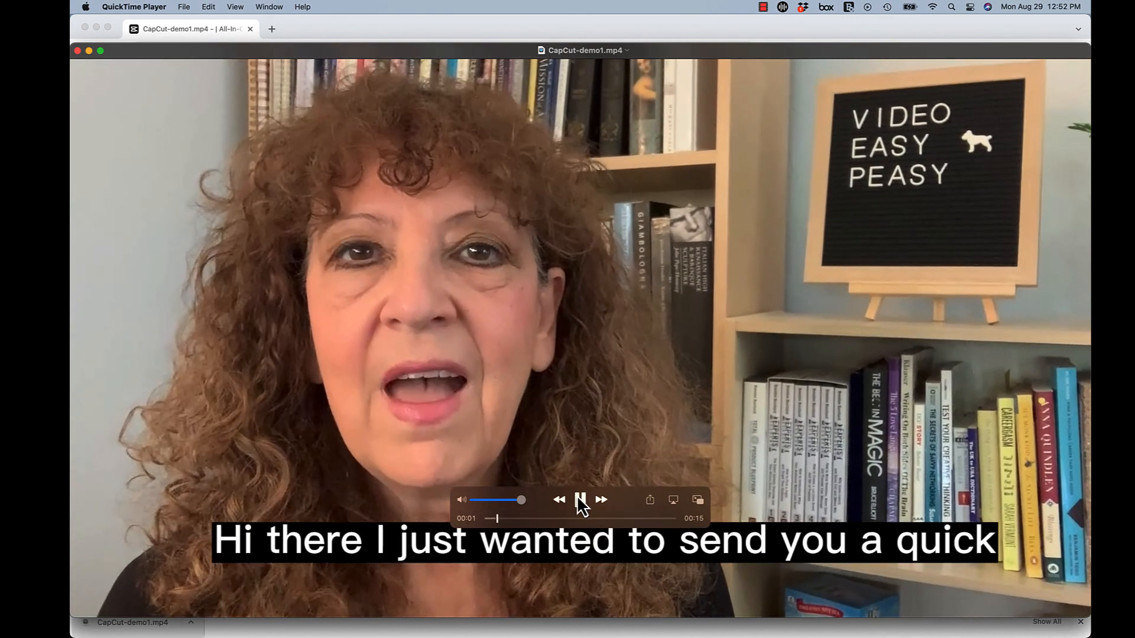